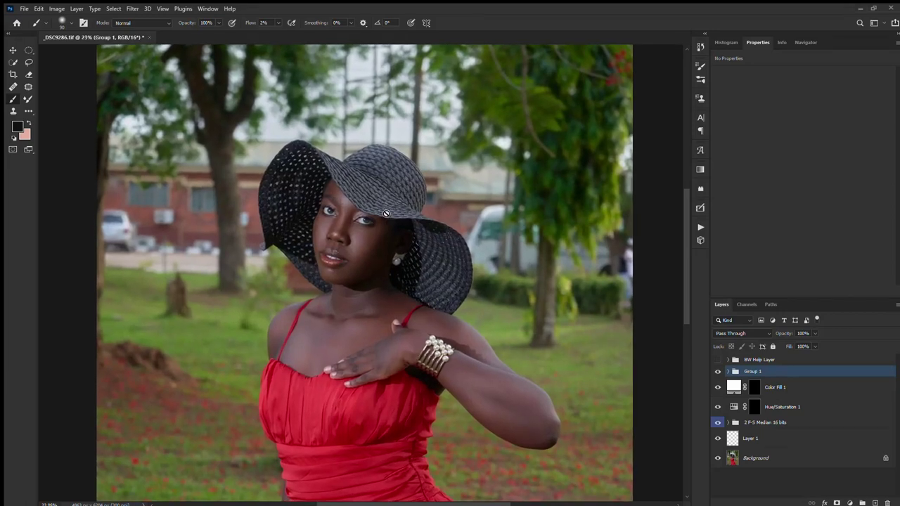
Step: Select the BW Help Layer group and add two Curves adjustment layers above it
click(718, 360)
click(779, 361)
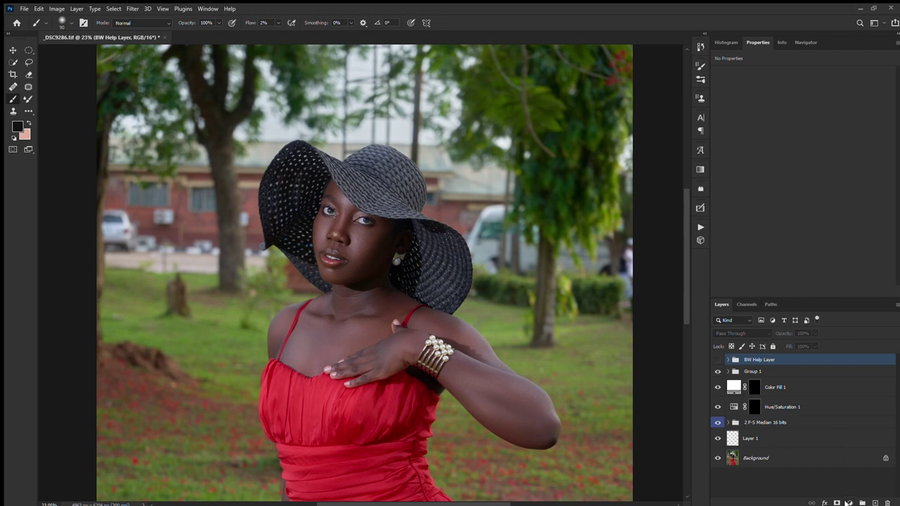
click(852, 384)
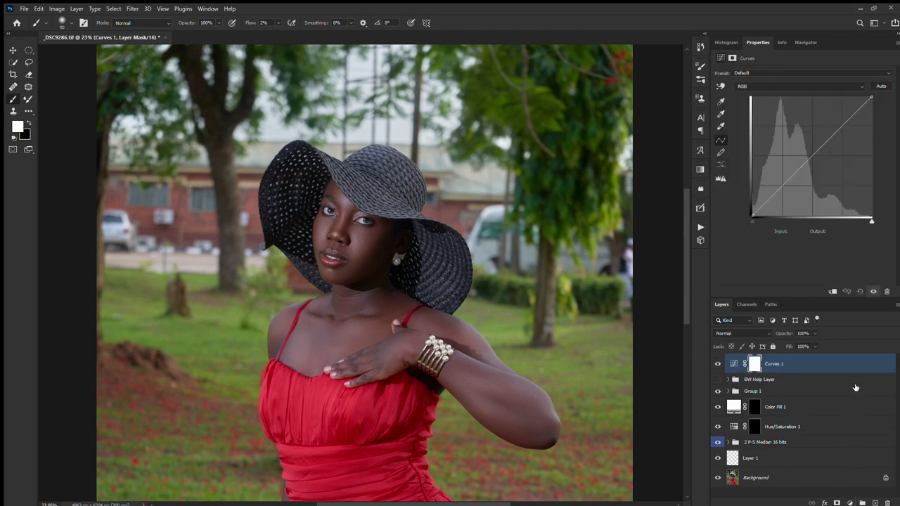
click(849, 502)
key(ctrl+m)
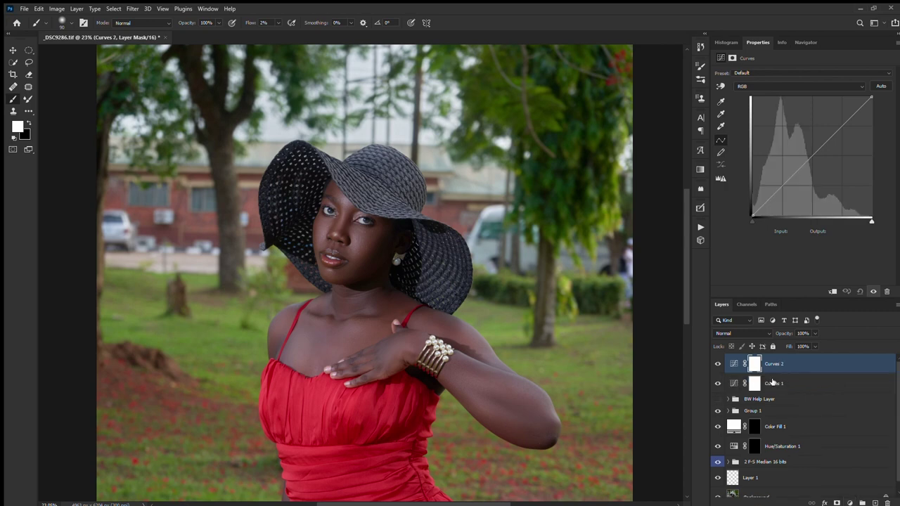
Step: Fill the Curves 1 layer mask with a grayscale copy of the photo using Apply Image
click(756, 384)
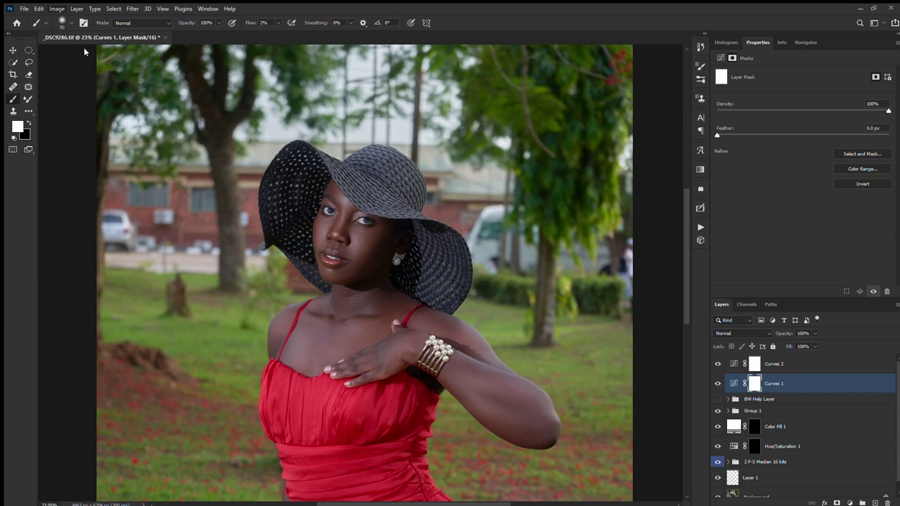
key(h)
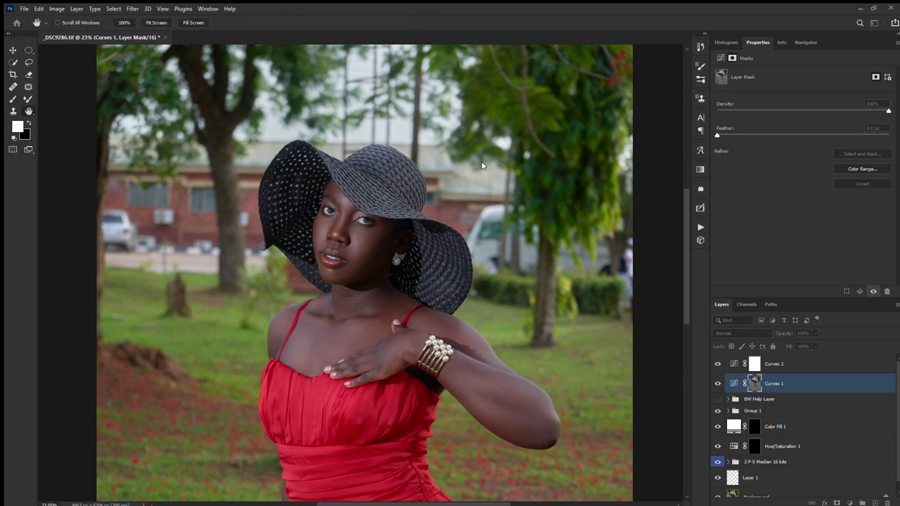
click(531, 139)
key(ctrl+i)
key(ctrl+i)
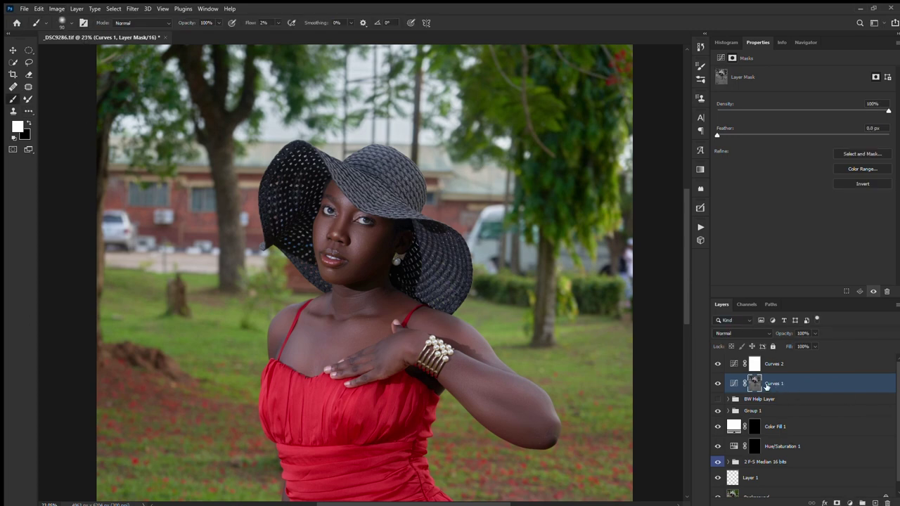
Step: Fill the Curves 2 layer mask with a grayscale copy of the photo and compare it with the Curves 1 mask
click(756, 366)
click(756, 381)
click(761, 367)
click(758, 384)
click(759, 368)
click(762, 382)
click(759, 364)
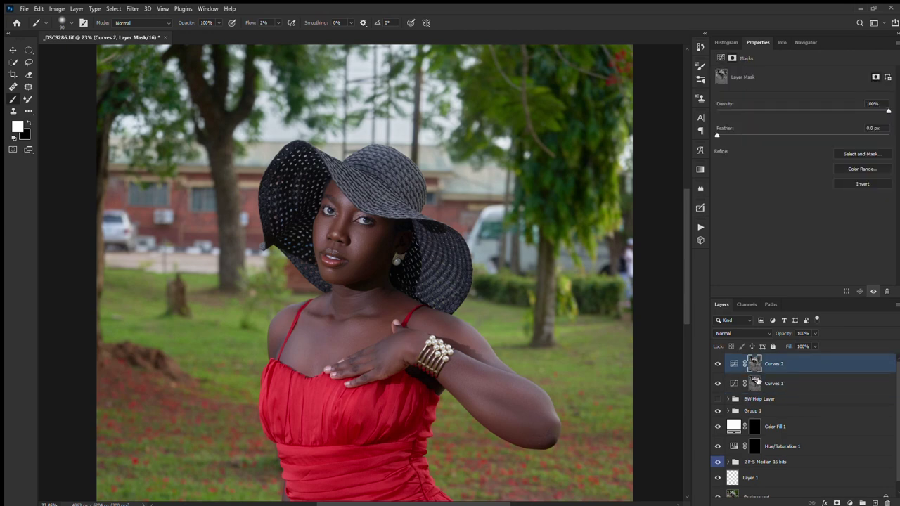
click(757, 384)
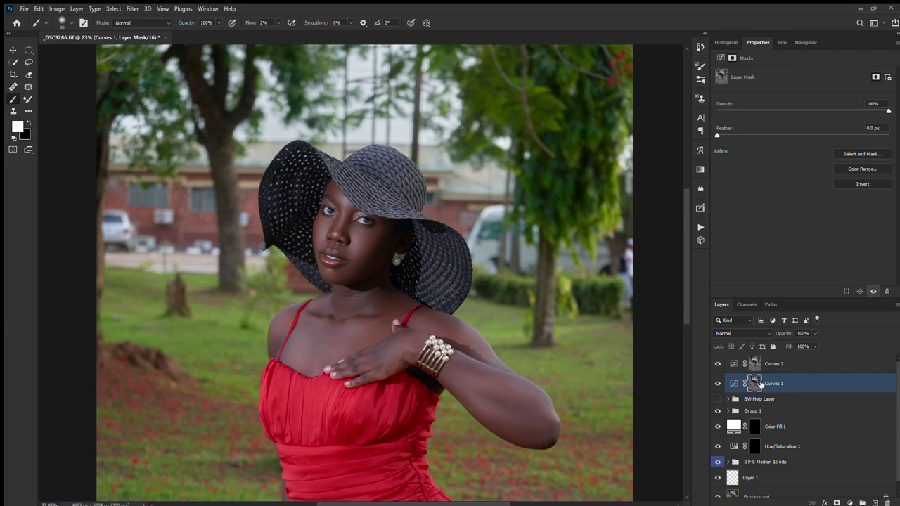
Step: Rename the Curves 1 layer as "darken" and the Curves 2 layer as "light"
double_click(774, 384)
text(darken)
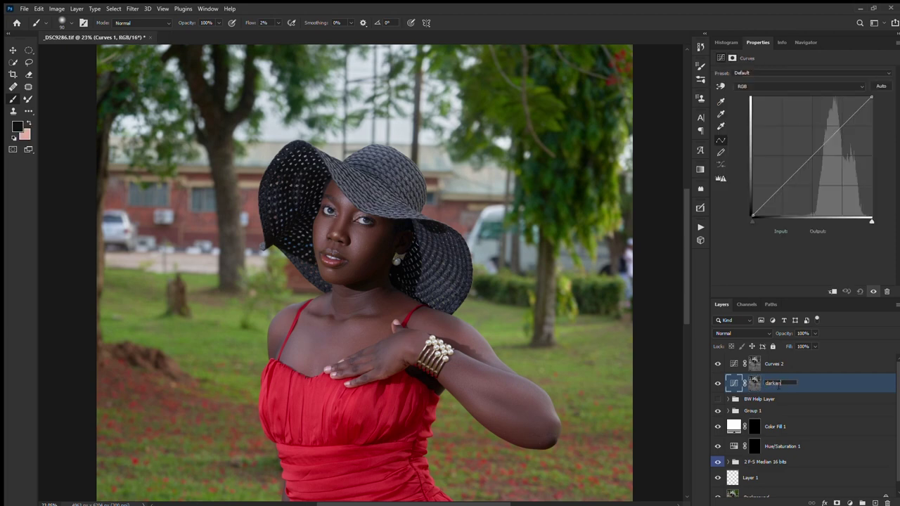
key(Return)
double_click(772, 364)
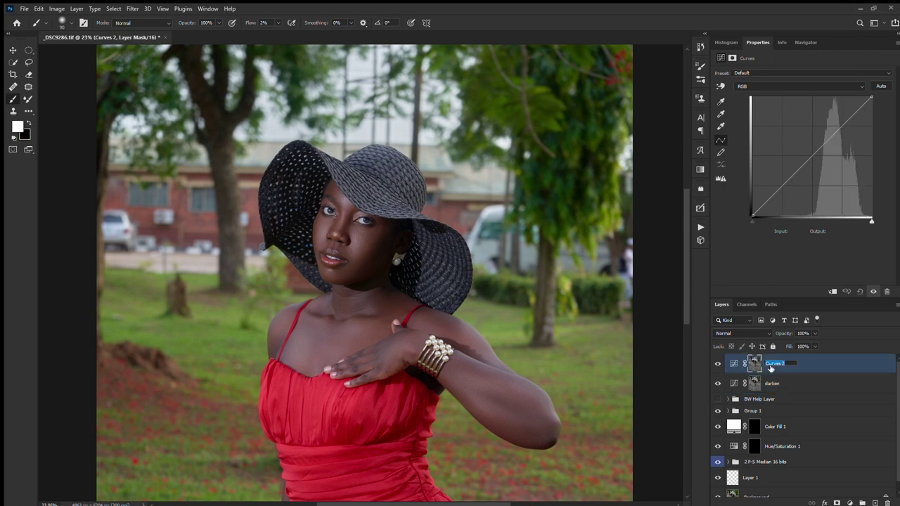
text(br)
text(ight)
text(en)
key(Return)
Step: Invert the layer mask of the darken layer
click(751, 384)
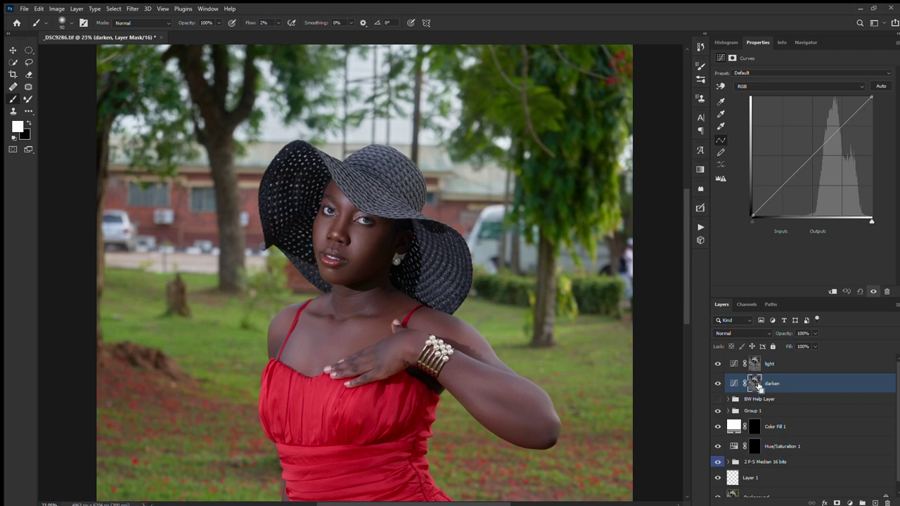
key(ctrl+i)
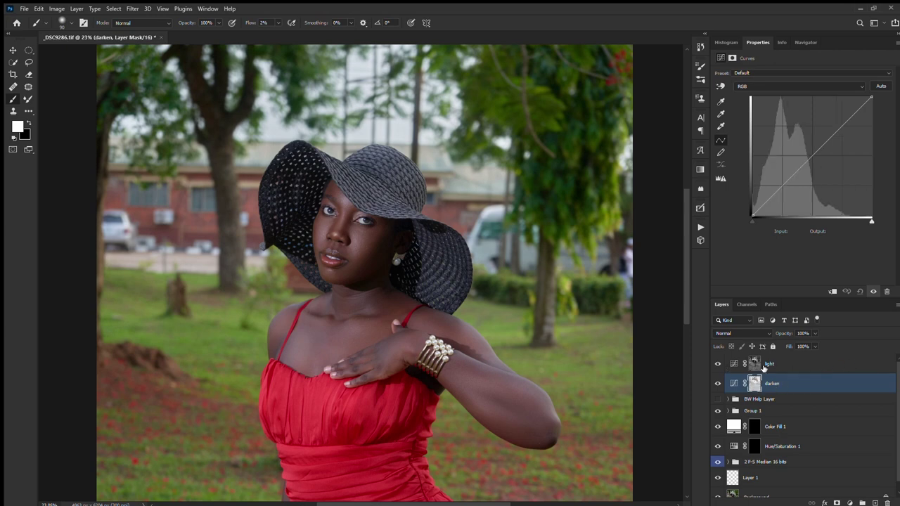
Step: Pull the darken layer's RGB curve down to output 116 at input 137 and set its blend mode to Luminosity
key(ctrl+2)
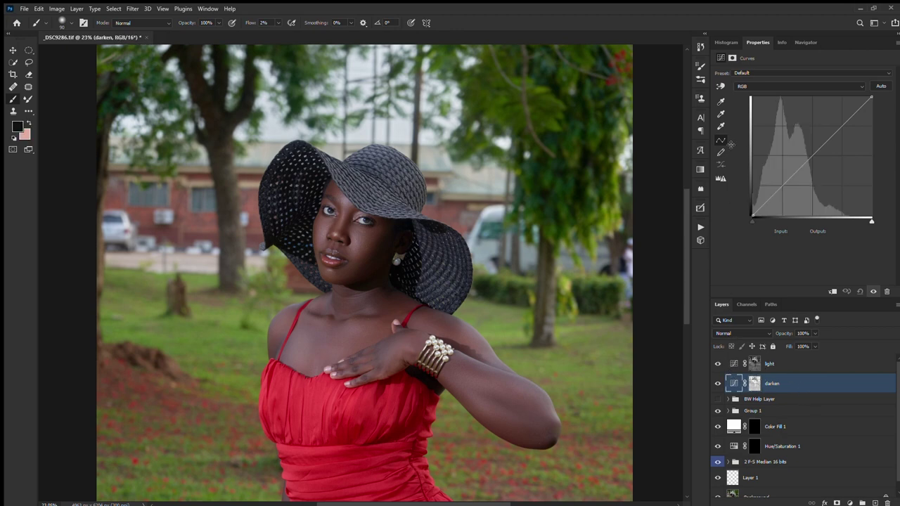
drag(813, 158, 815, 167)
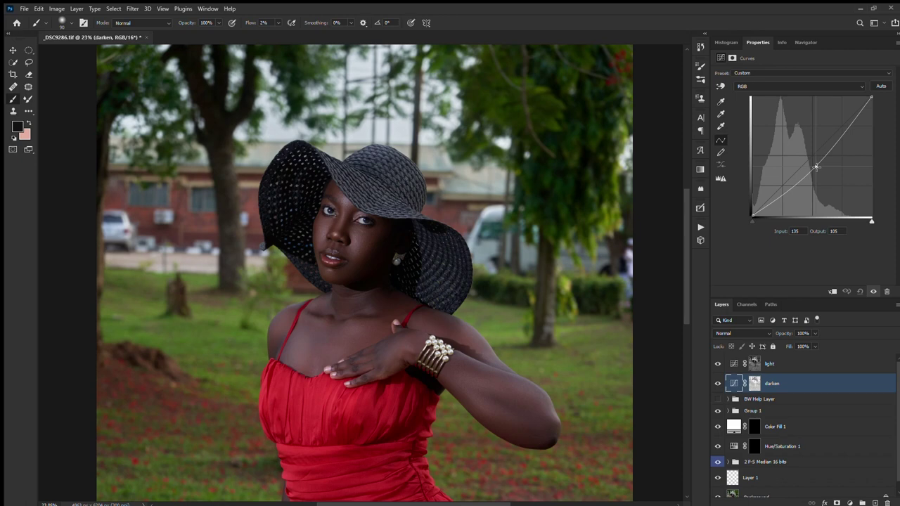
click(747, 334)
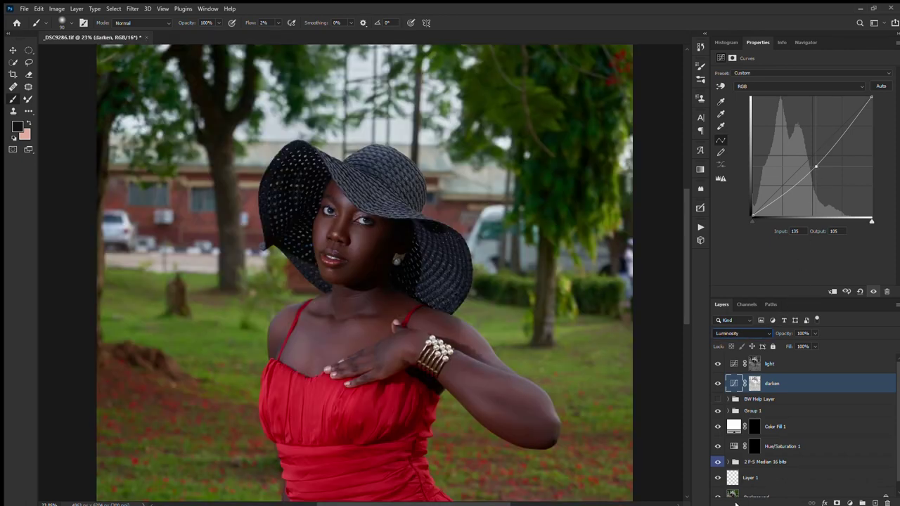
drag(816, 167, 816, 163)
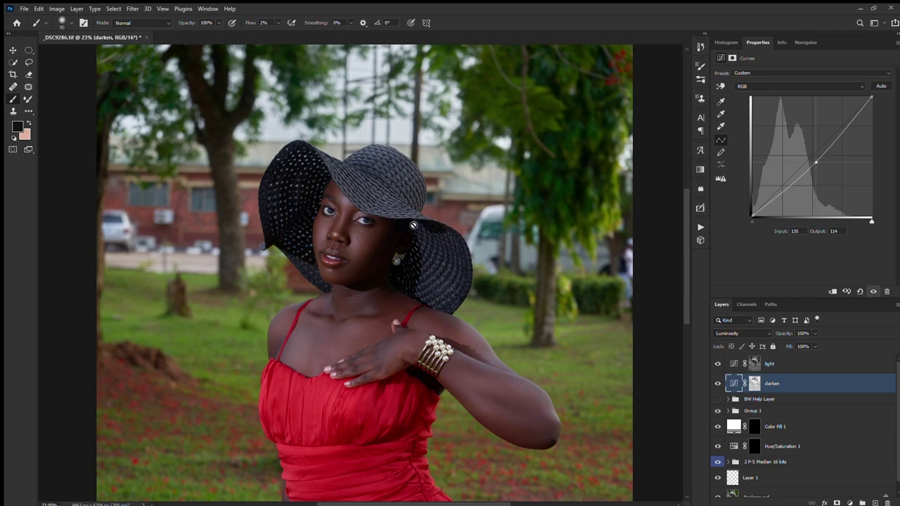
scroll(384, 224, down, 3)
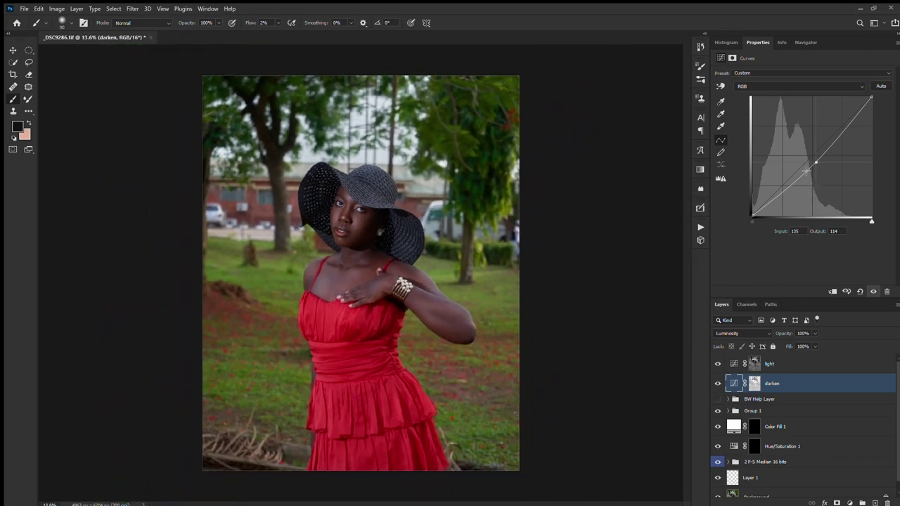
drag(816, 162, 817, 162)
Step: Raise the light layer's curve to output 151 at input 115 and add a point with input 106, output 154
click(732, 364)
drag(808, 162, 807, 146)
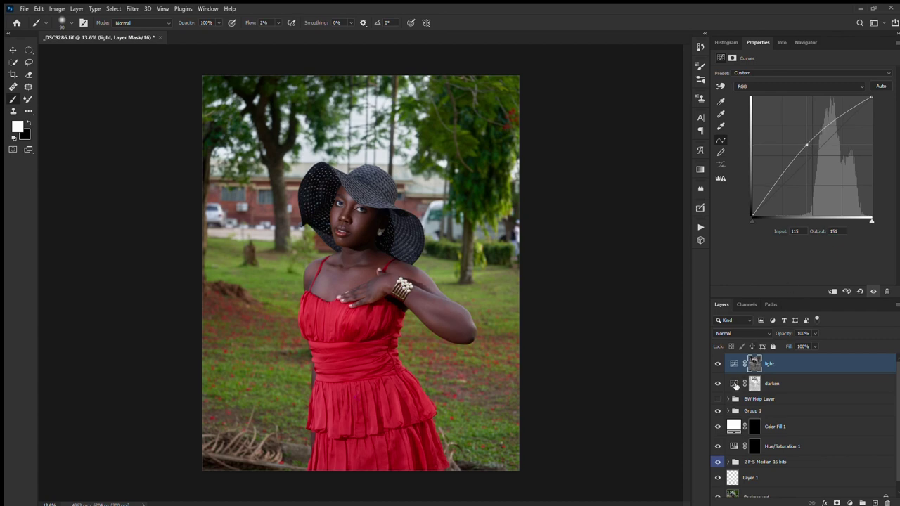
click(736, 385)
click(816, 163)
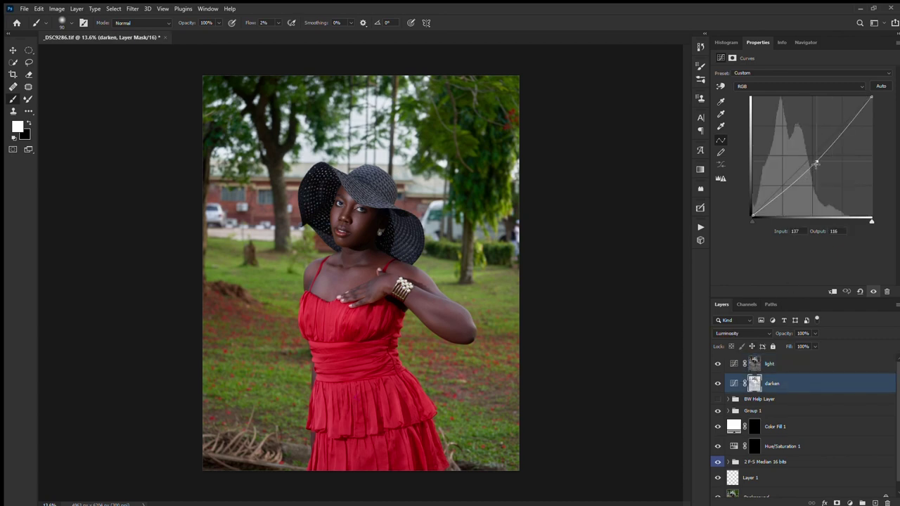
click(736, 365)
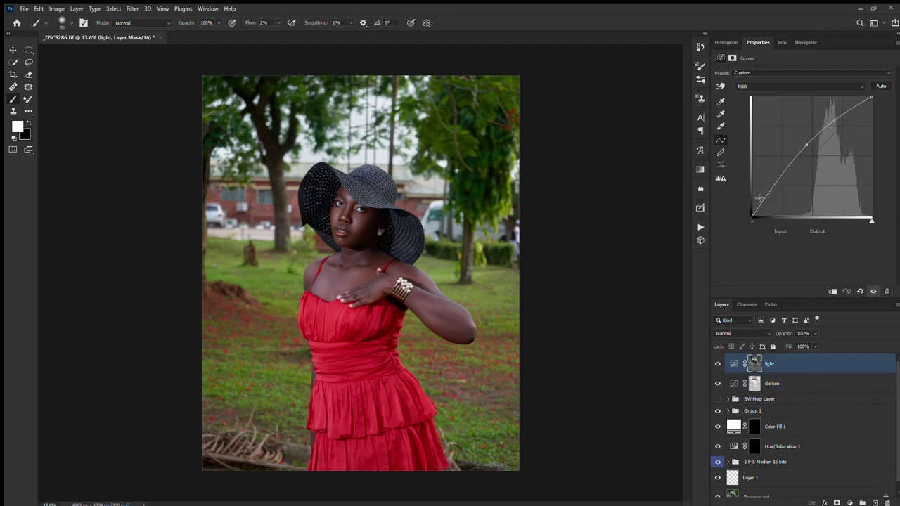
drag(802, 147, 803, 144)
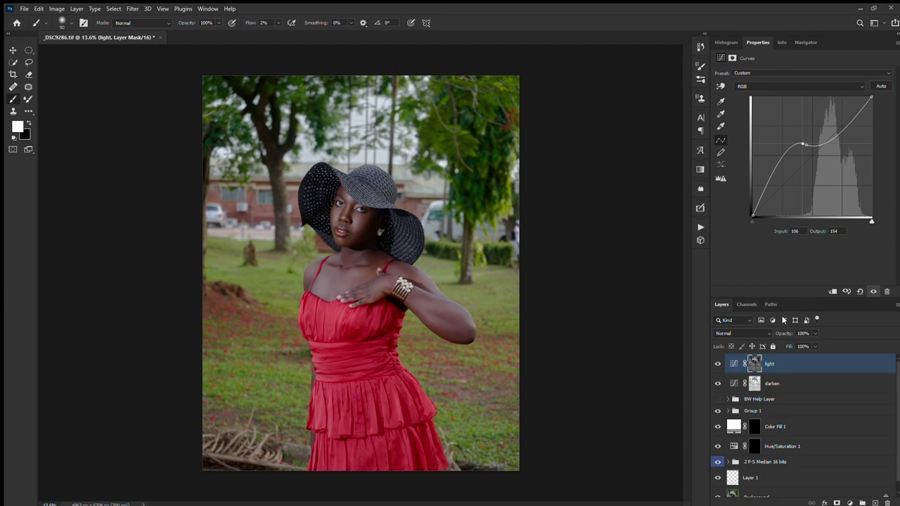
Step: Put the light and darken layers together in a new group
shift+click(775, 382)
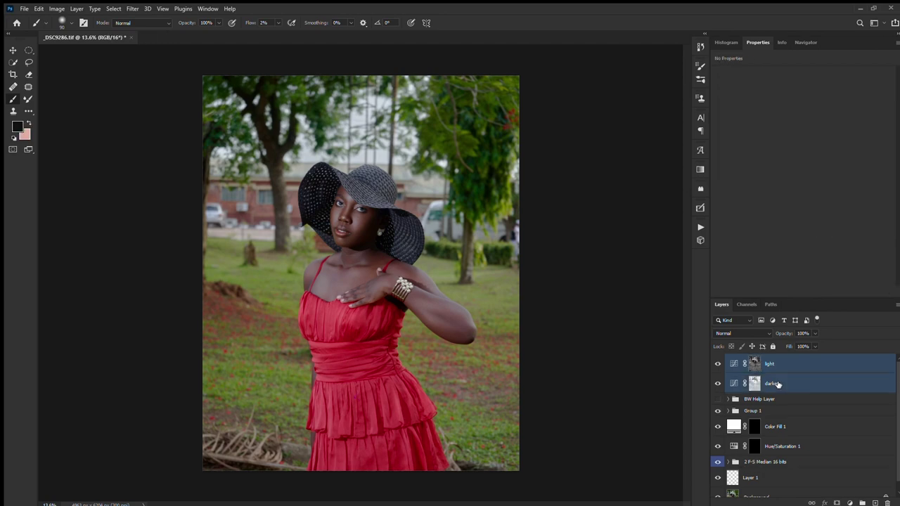
key(ctrl+g)
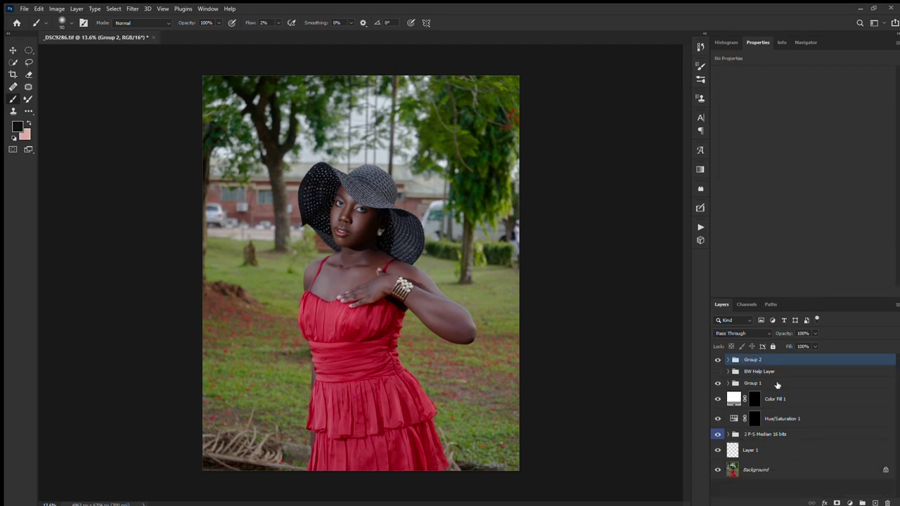
Step: Toggle the visibility of Group 2 repeatedly to compare the photo with and without the curves adjustments
click(719, 360)
click(718, 360)
click(719, 360)
click(718, 360)
click(719, 360)
click(719, 360)
click(719, 360)
click(719, 360)
click(719, 360)
click(718, 360)
click(718, 360)
click(718, 360)
click(718, 360)
click(718, 360)
click(719, 360)
click(719, 360)
Step: Replace the light layer's mask in Group 2 with a blank white one and smooth out its curve
click(728, 360)
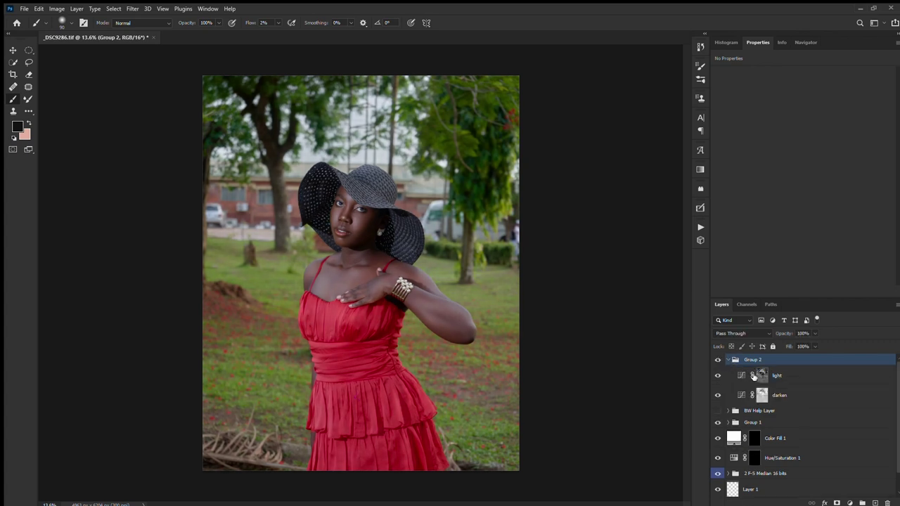
click(762, 377)
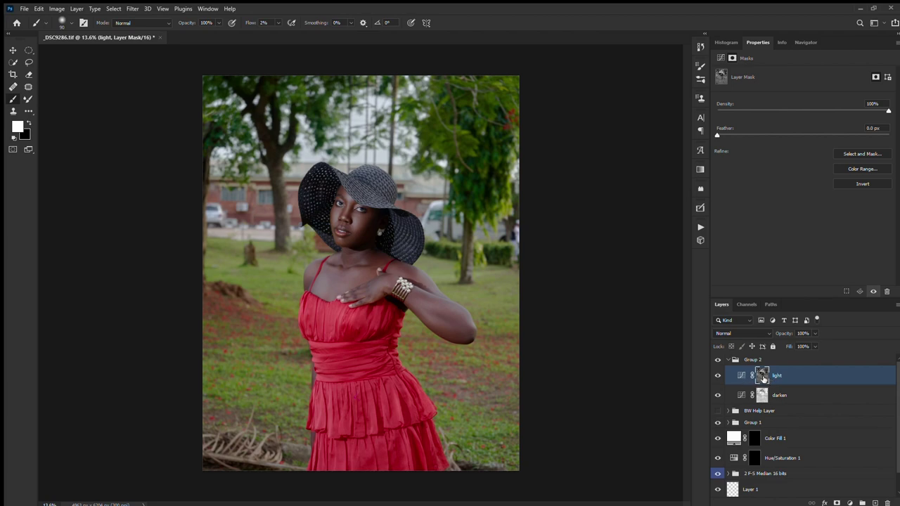
key(Delete)
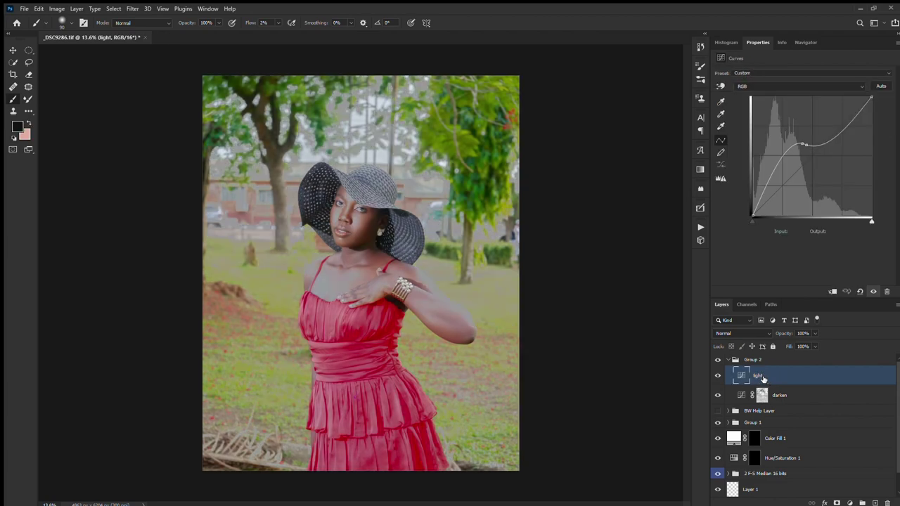
click(837, 503)
click(741, 375)
drag(810, 146, 806, 146)
Step: Delete the light layer and add a new Curves adjustment layer above the darken layer
click(802, 380)
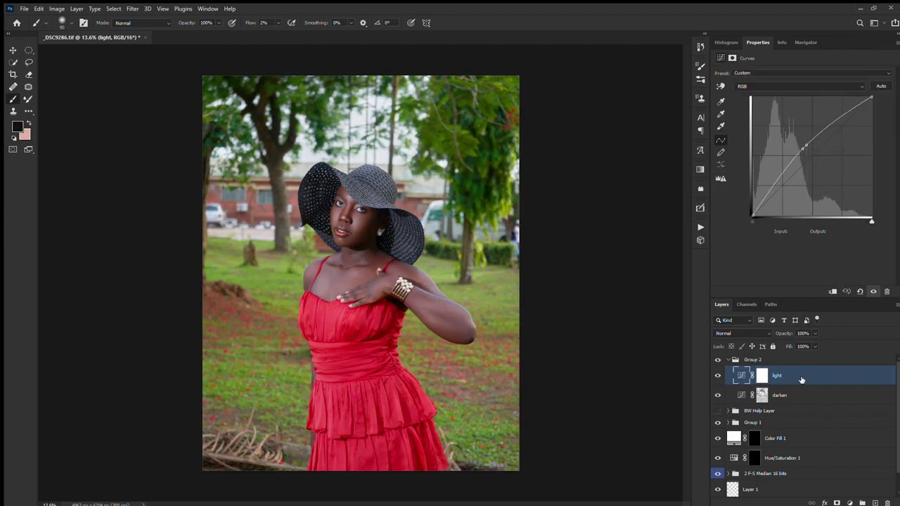
key(Delete)
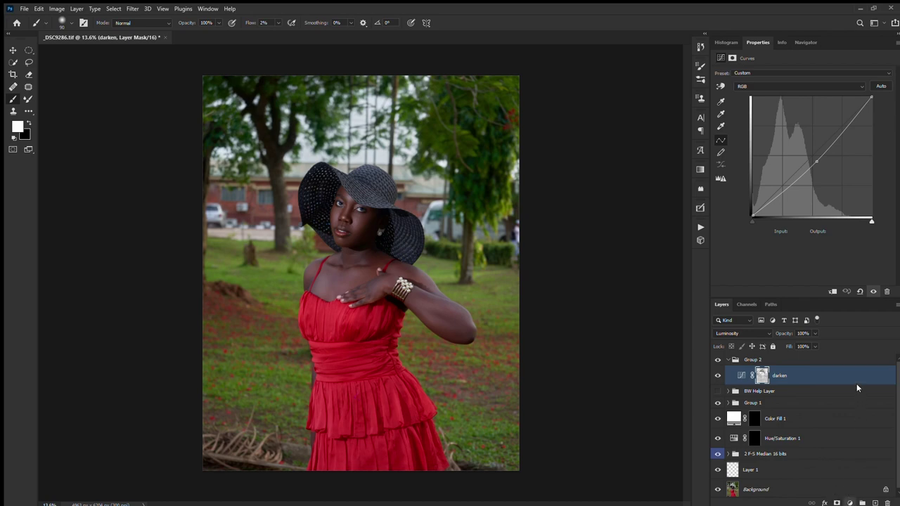
key(ctrl+m)
Step: Use Color Range to restrict the new Curves 1 mask to the photo's bright areas
click(112, 9)
click(147, 102)
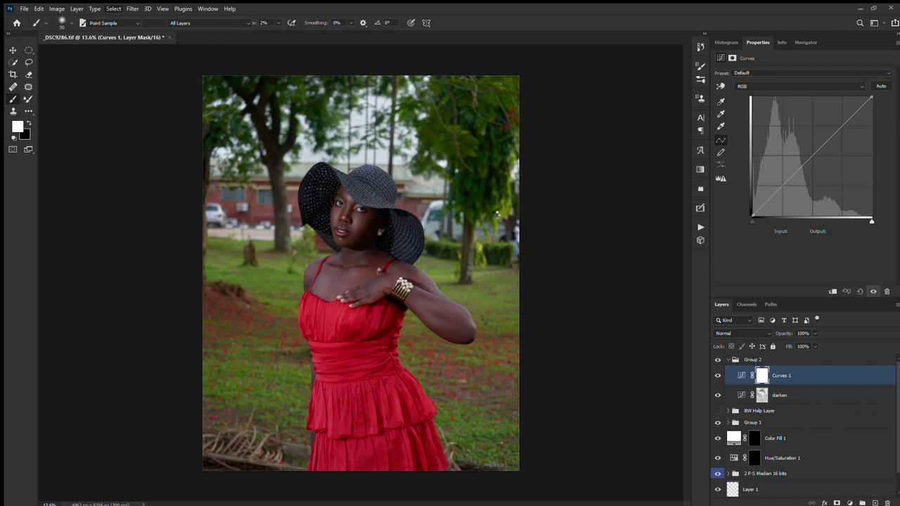
key(ctrl+i)
key(i)
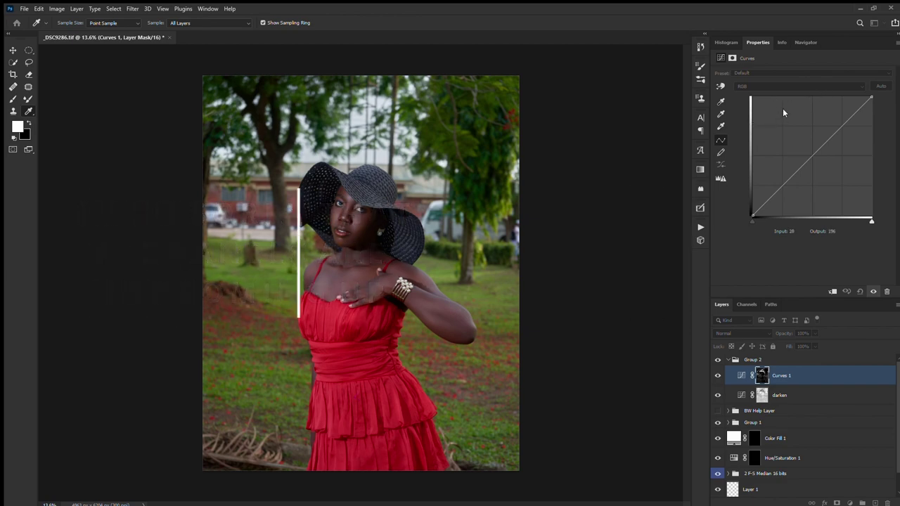
key(b)
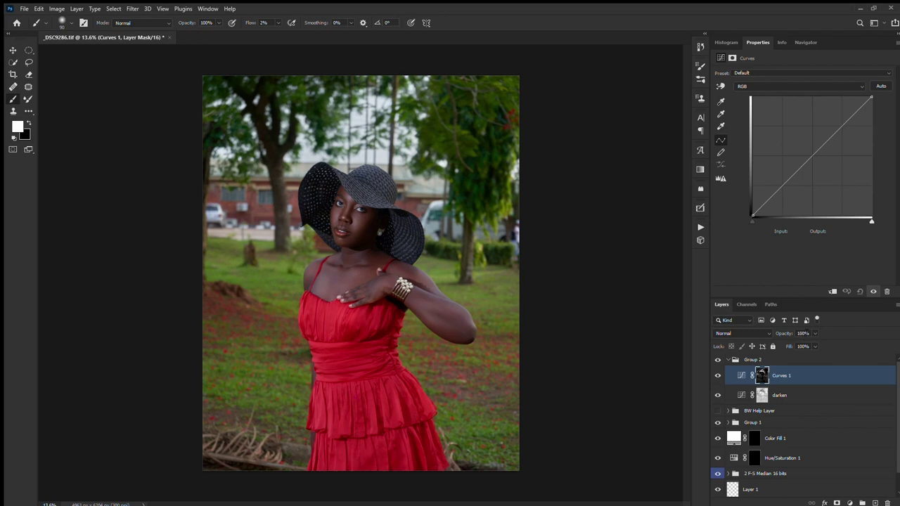
Step: Raise the Curves 1 curve to output 170 at input 103 and change the layer's blend mode
drag(812, 160, 801, 137)
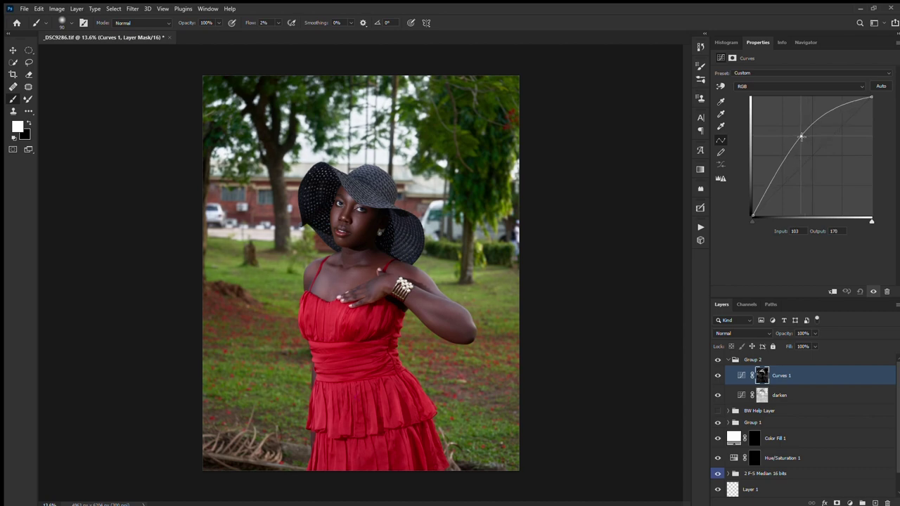
click(750, 332)
click(736, 498)
Step: Collapse Group 2, compare the photo with and without it, and examine the face and shoulders up close
click(726, 361)
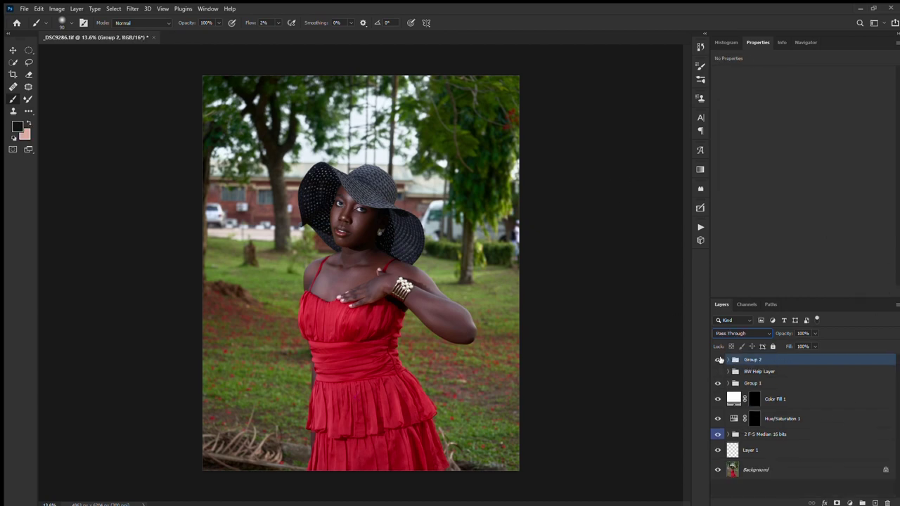
click(718, 359)
click(718, 359)
click(718, 360)
click(718, 360)
drag(330, 201, 336, 201)
scroll(336, 201, up, 5)
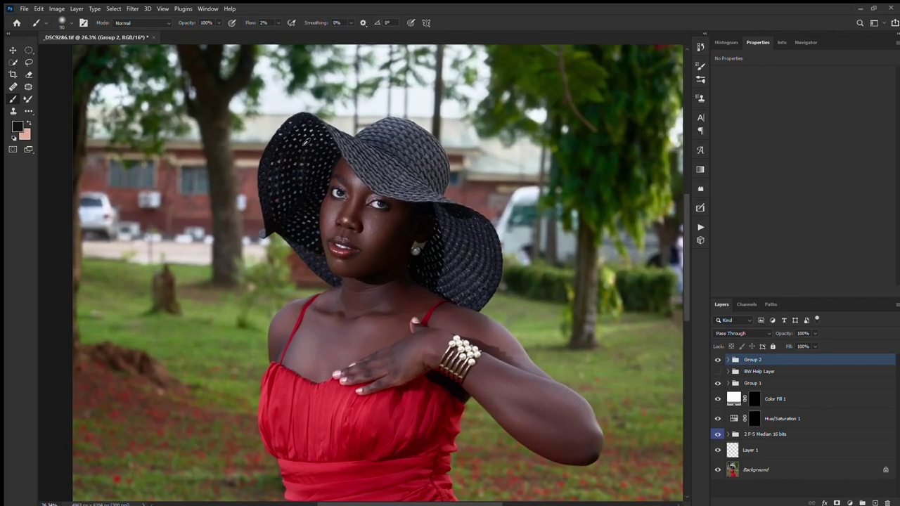
scroll(373, 314, up, 3)
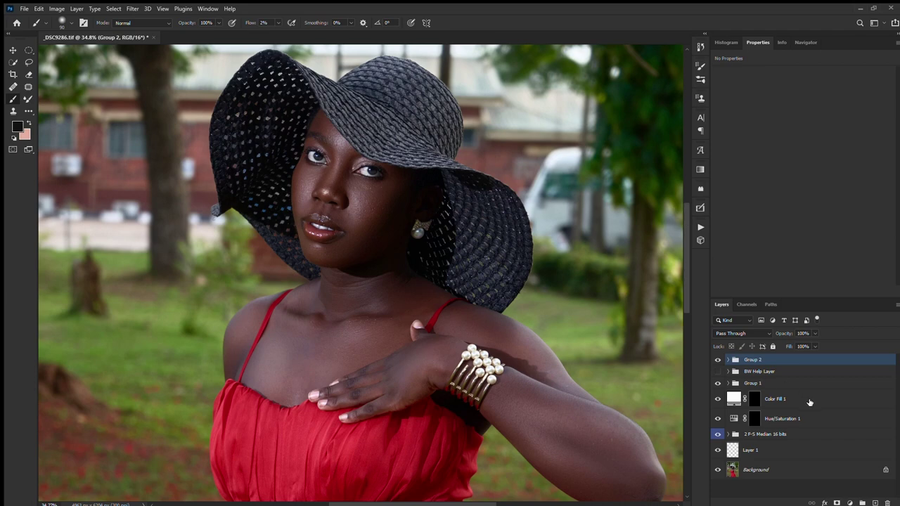
Step: Create a new layer and paint three skin-tone swatches over the background, sampled from the face, using a brush flow of 100%
click(872, 504)
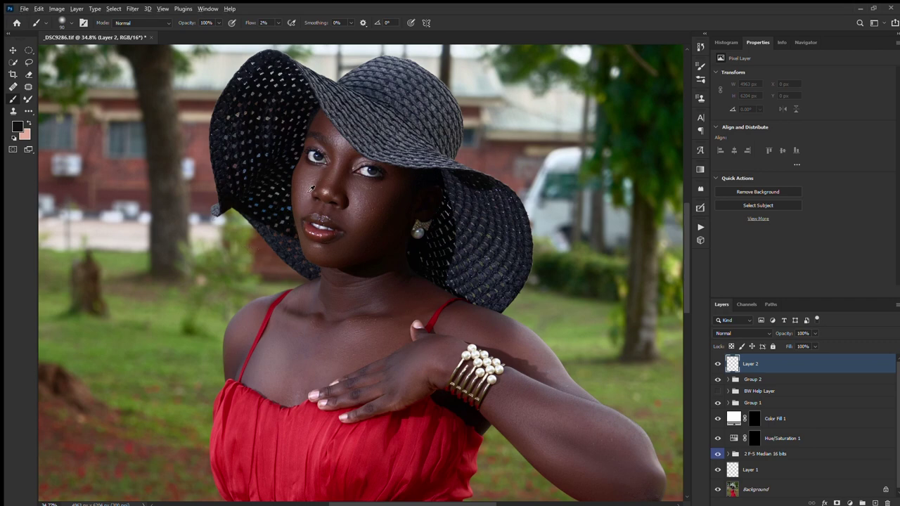
alt+click(374, 223)
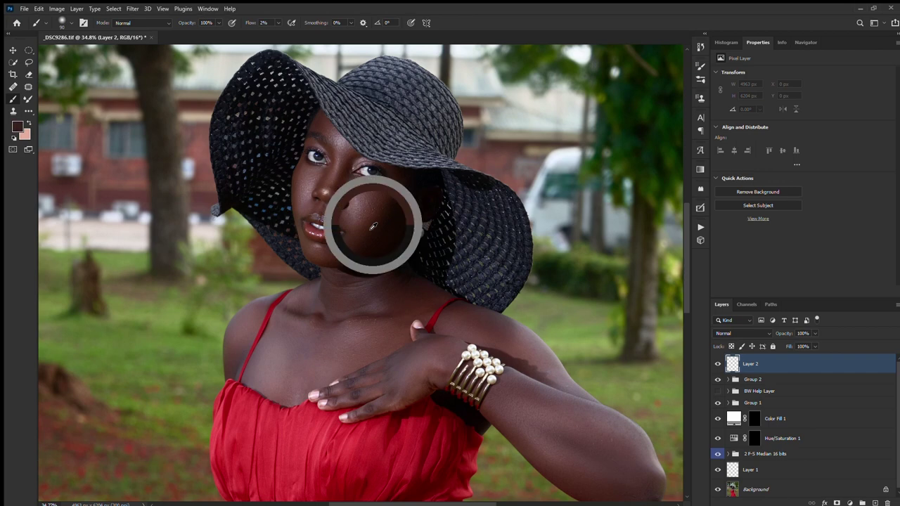
mouse_move(162, 236)
mouse_down()
mouse_move(82, 241)
mouse_move(140, 232)
mouse_up()
key(shift+0)
mouse_move(80, 237)
mouse_down()
mouse_move(116, 234)
mouse_move(52, 236)
mouse_move(116, 216)
mouse_move(57, 218)
mouse_move(113, 220)
mouse_move(109, 202)
mouse_move(90, 204)
mouse_up()
alt+click(368, 205)
alt+click(359, 200)
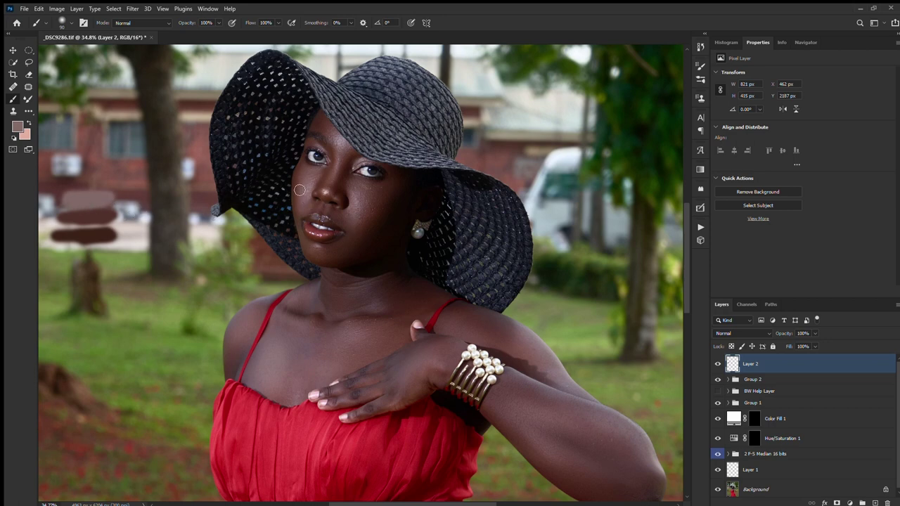
alt+click(284, 193)
Step: Add a Gradient Map adjustment layer and move it below the swatch layer, Layer 2
click(849, 504)
click(847, 491)
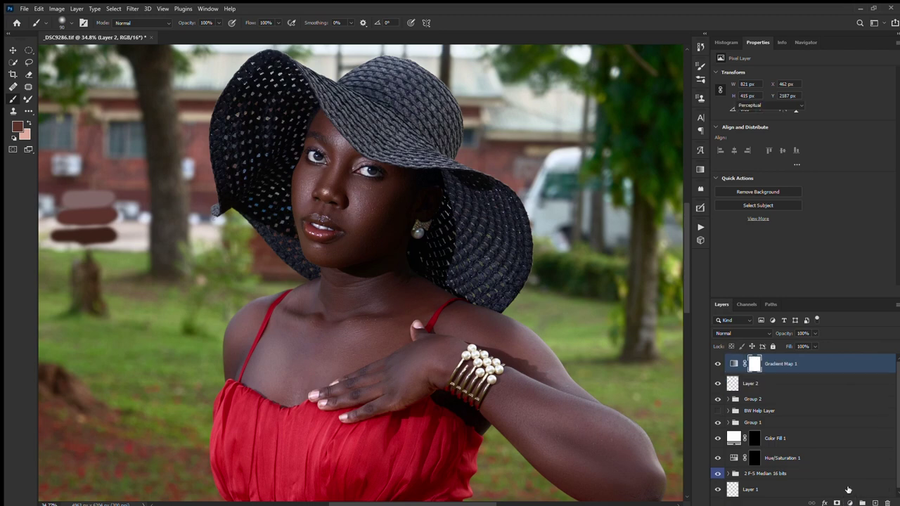
click(734, 363)
drag(734, 364, 779, 389)
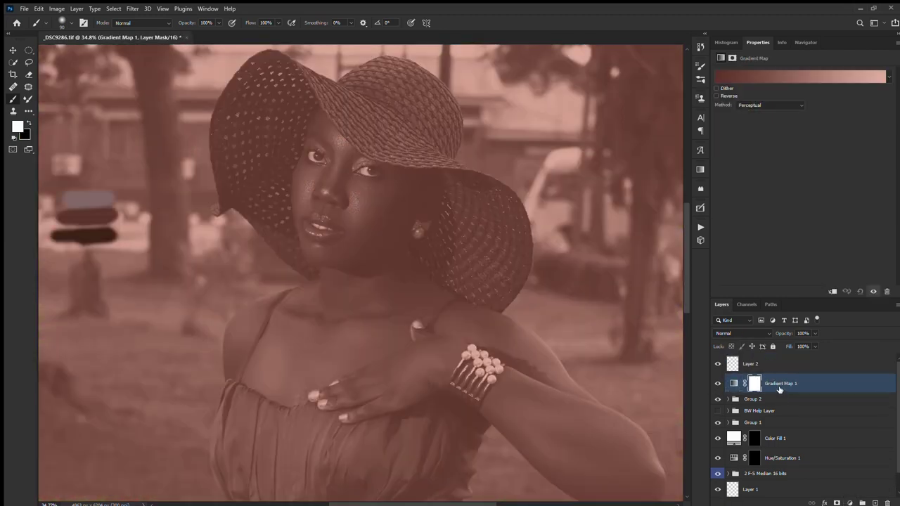
Step: Recolor the Gradient Map from the painted swatches: darkest for shadows, middle tone for midtones and lightest for highlights
click(735, 384)
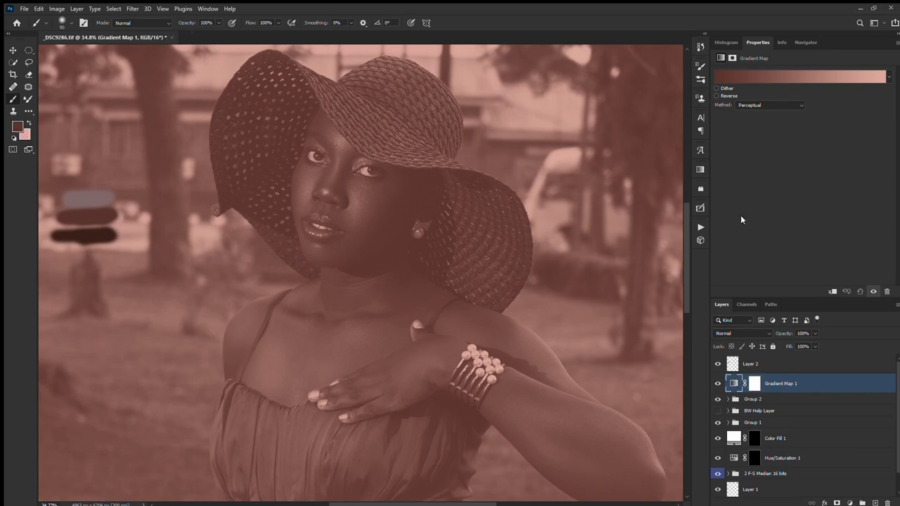
key(i)
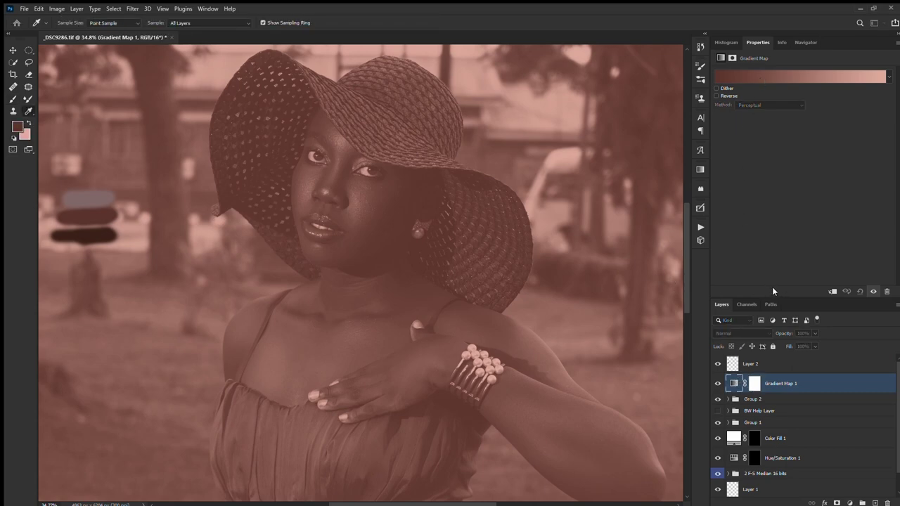
click(103, 202)
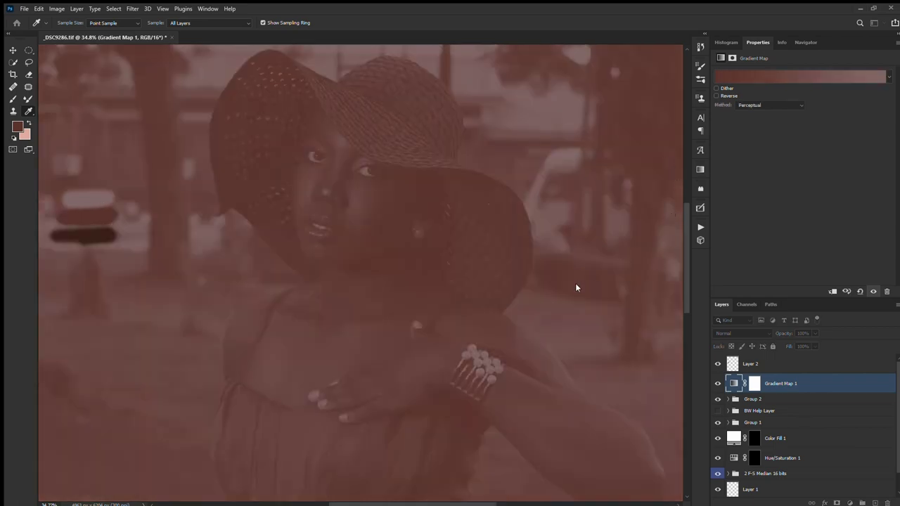
double_click(626, 331)
click(98, 241)
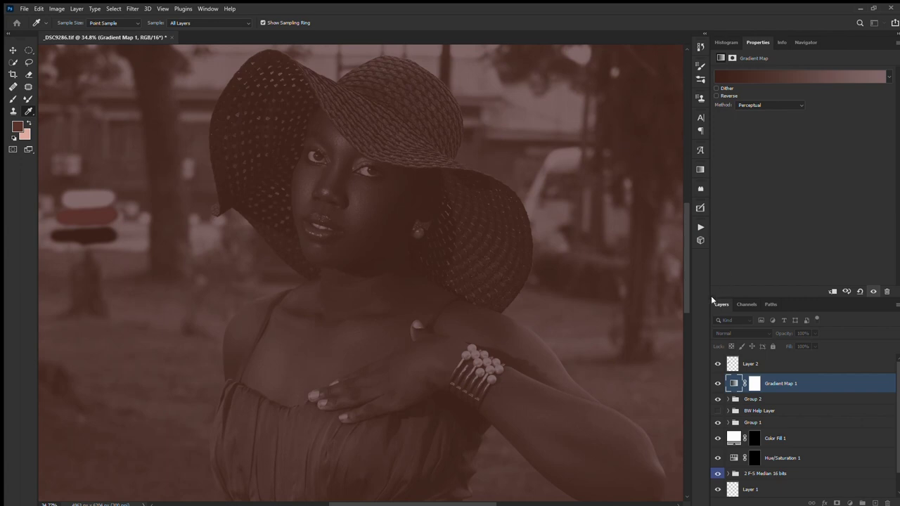
click(689, 293)
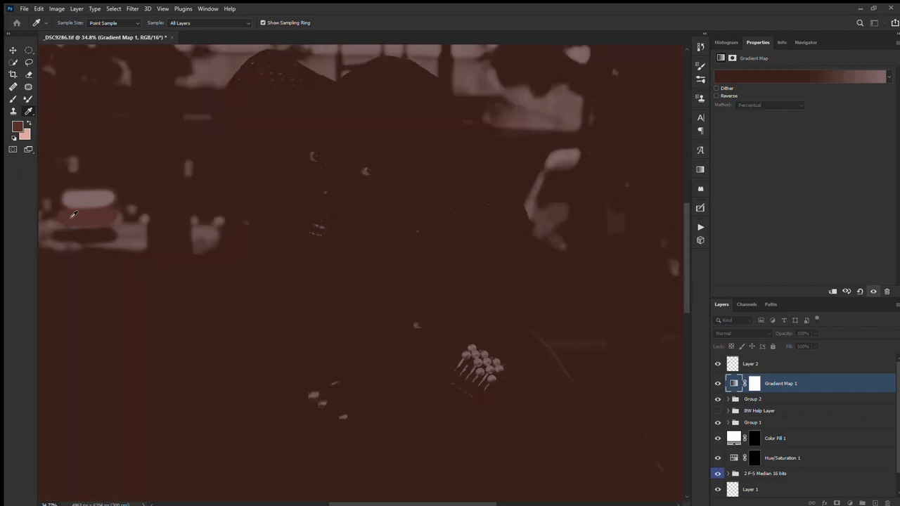
click(88, 218)
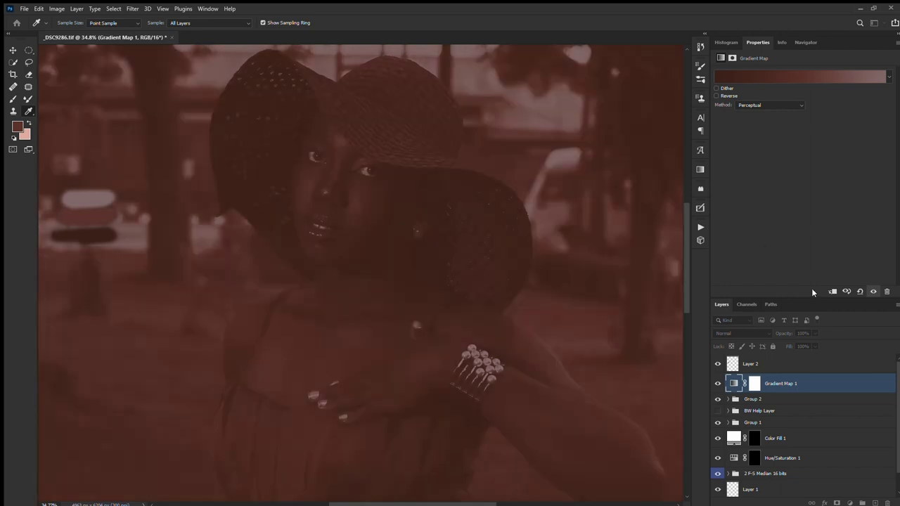
Step: Set Gradient Map 1 to Color blending at 50% opacity, invert its mask to black and hide Layer 2
key(b)
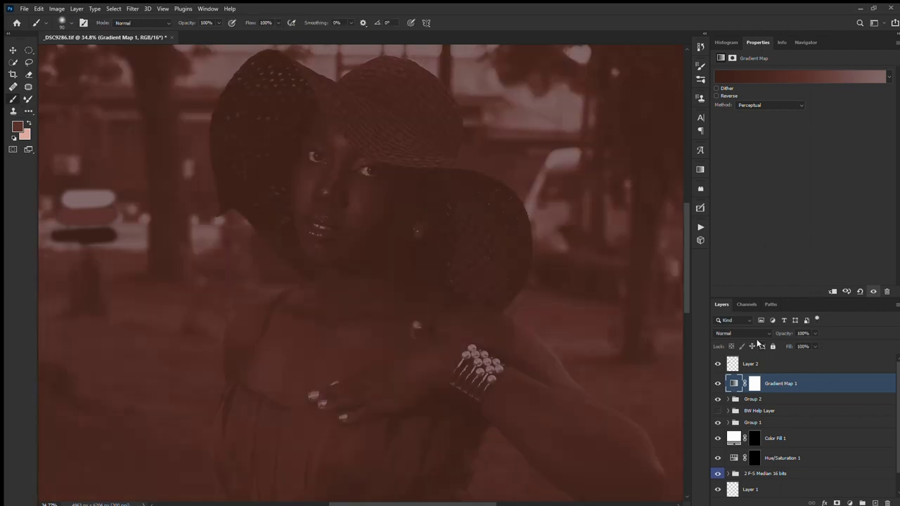
click(734, 332)
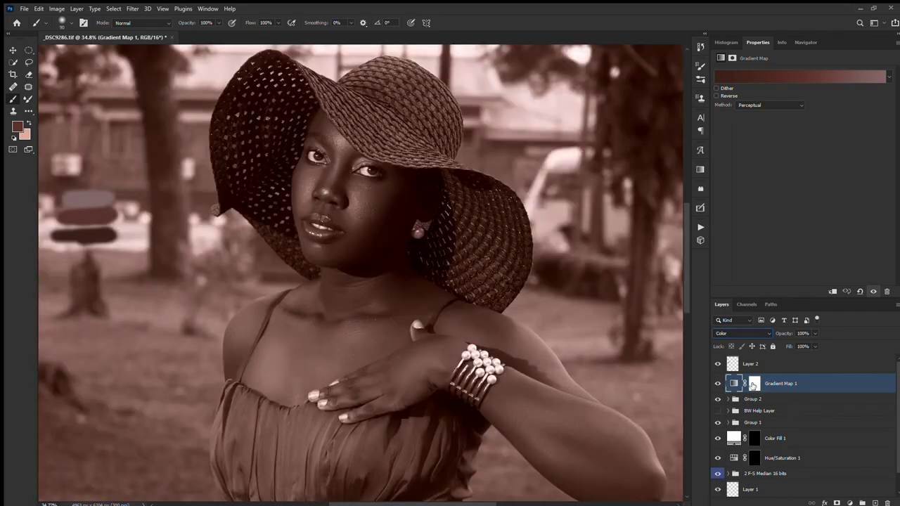
click(754, 384)
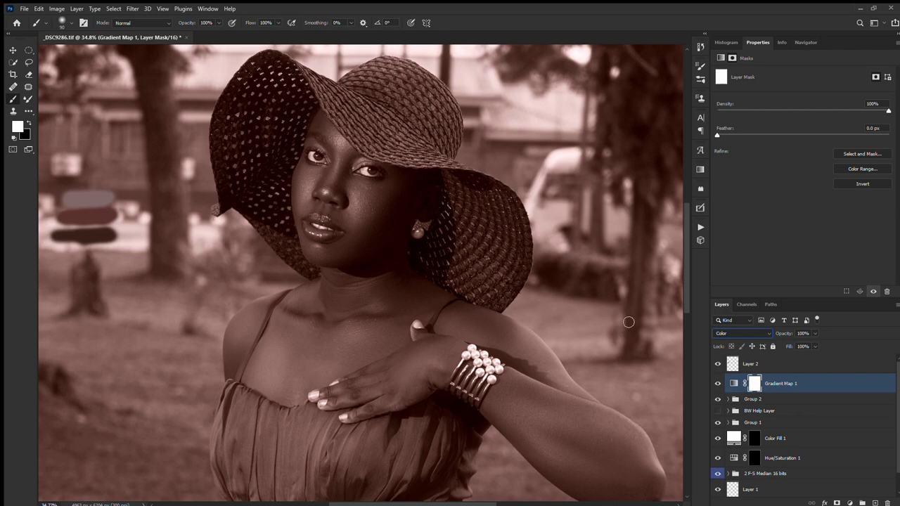
key(ctrl+i)
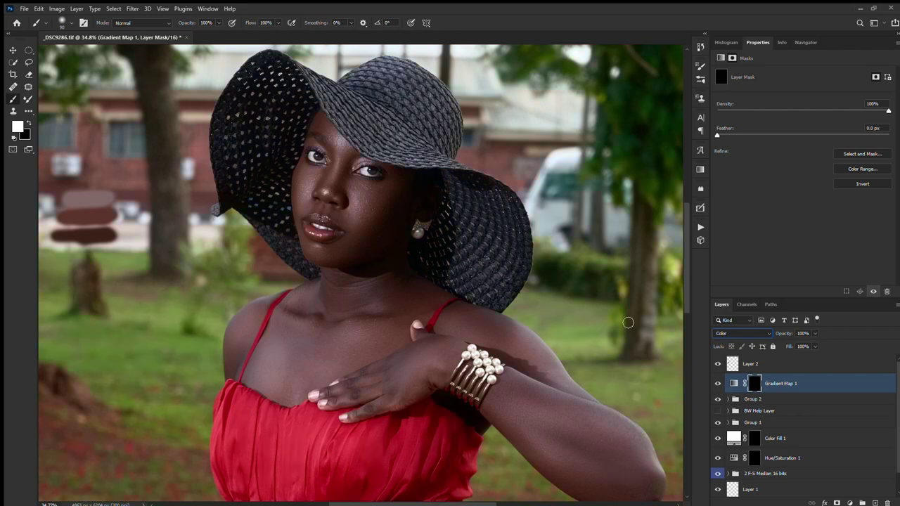
drag(787, 335, 761, 339)
click(718, 366)
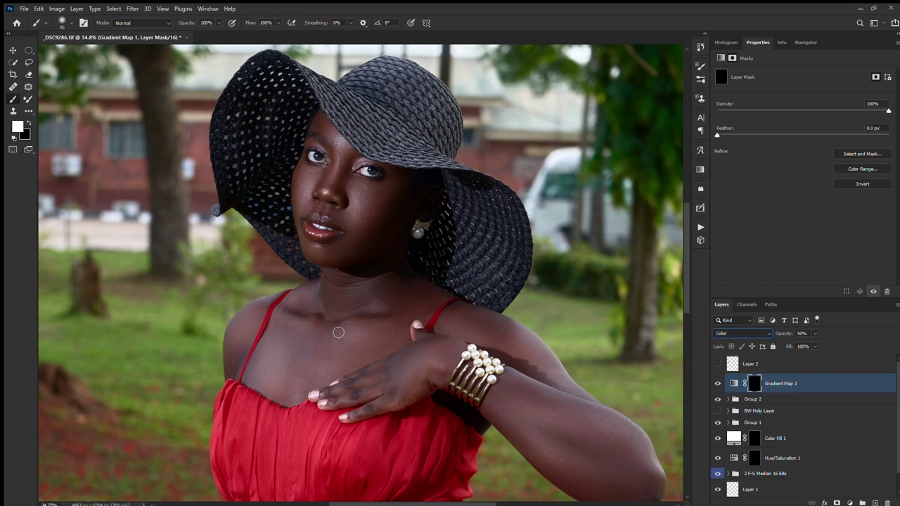
Step: Paint white on the Gradient Map 1 mask over the chest, face and arm skin with a 175 px brush
key(bracketright)
key(bracketright)
key(bracketright)
key(bracketright)
scroll(313, 345, up, 2)
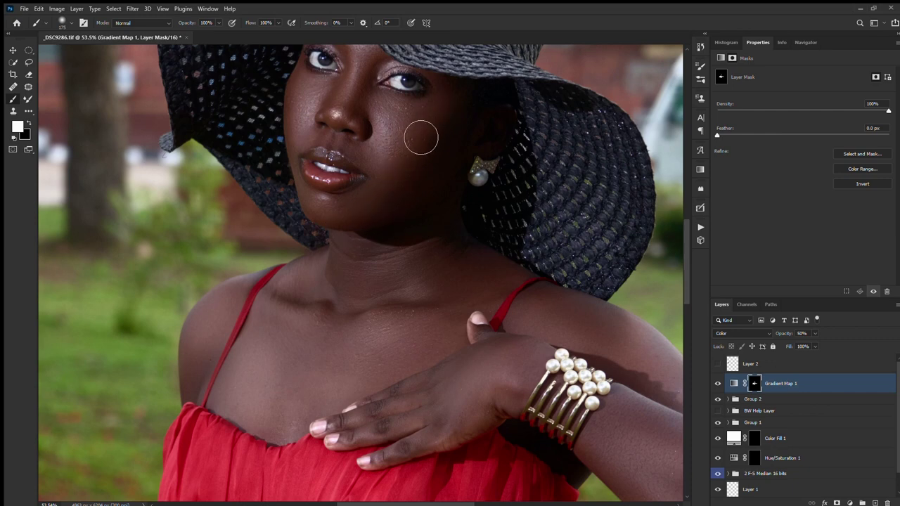
scroll(393, 144, up, 4)
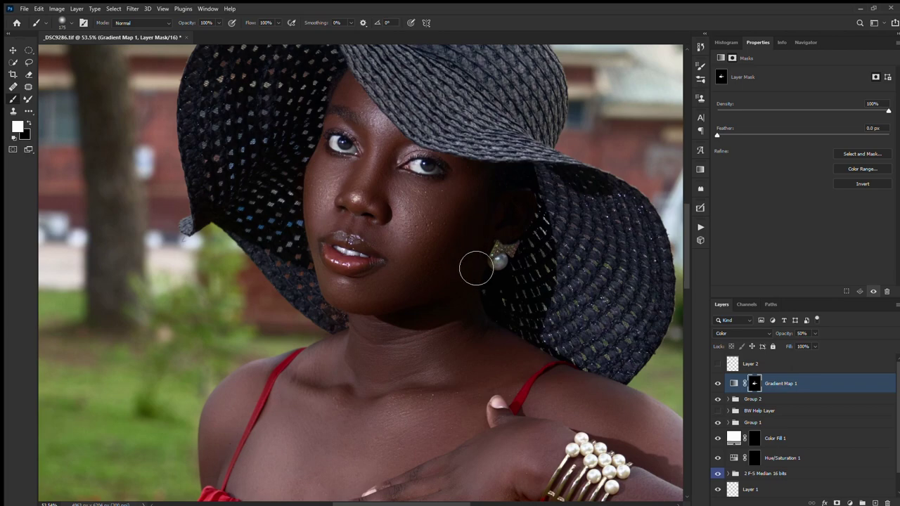
scroll(391, 331, down, 5)
scroll(578, 391, down, 2)
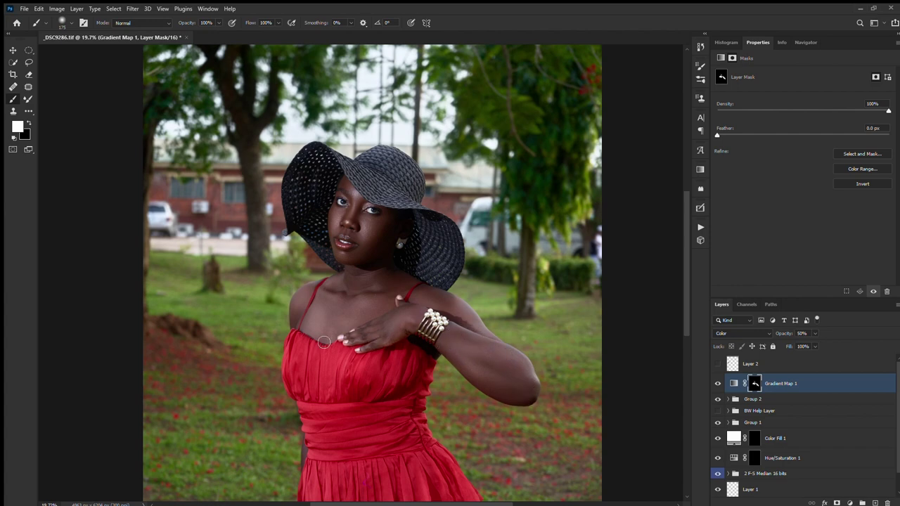
key(ctrl+0)
scroll(400, 319, down, 4)
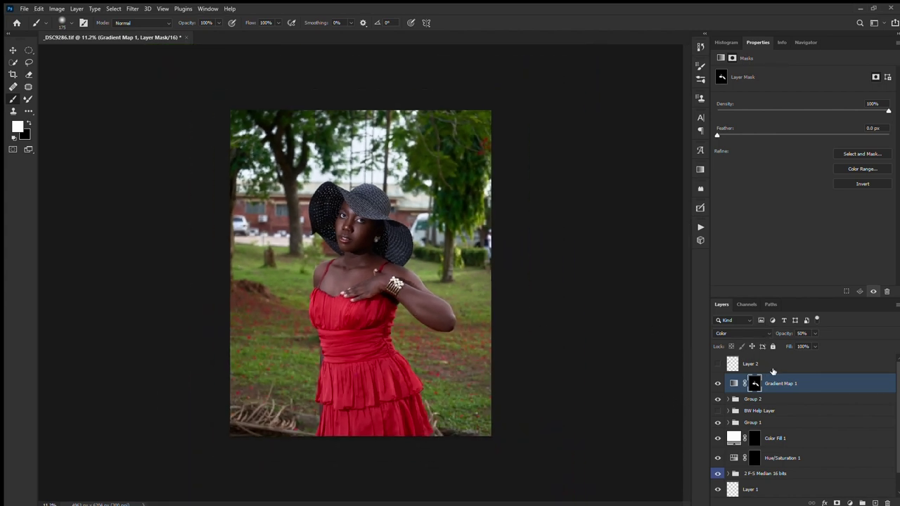
Step: With Gradient Map 1 active, draw an elliptical selection around the woman's upper body and convert it to a quick mask
click(768, 368)
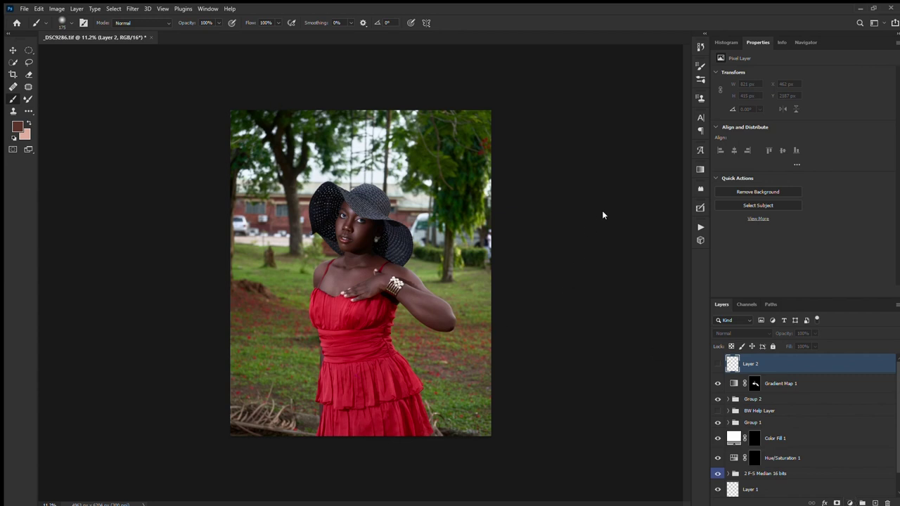
click(788, 387)
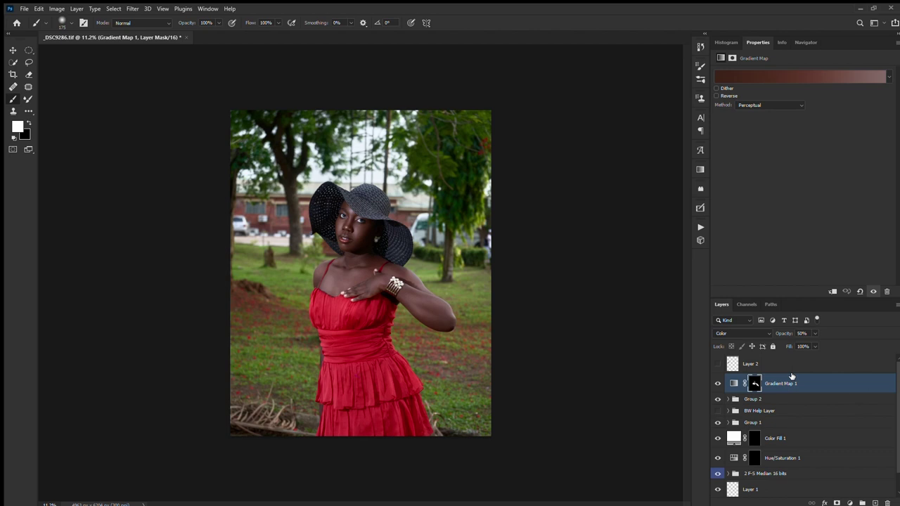
click(30, 52)
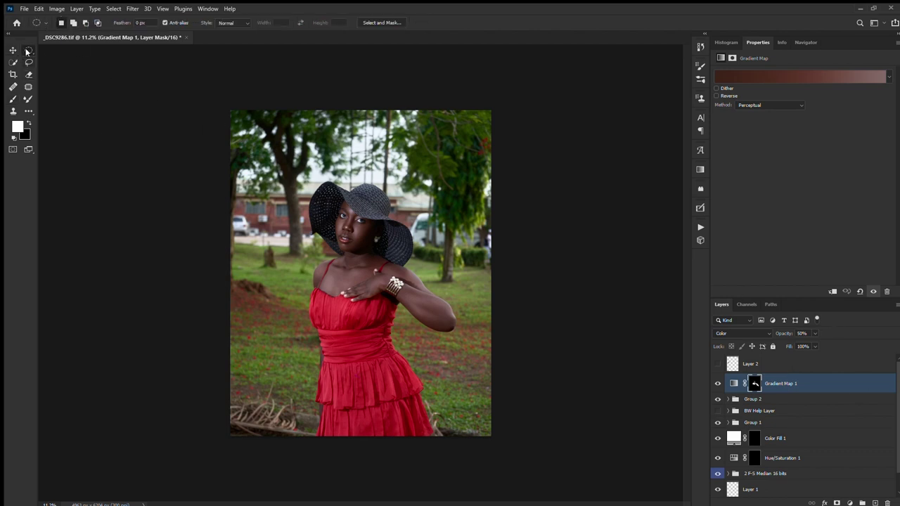
drag(279, 139, 481, 391)
drag(385, 279, 373, 277)
key(d)
key(q)
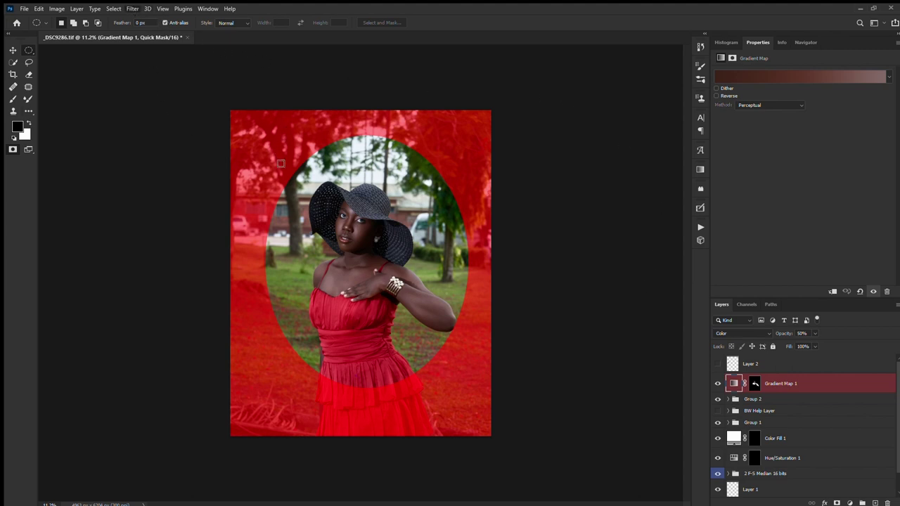
Step: Blur the quick mask's edge, invert the mask and turn it back into a selection of the photo's outer area
key(space)
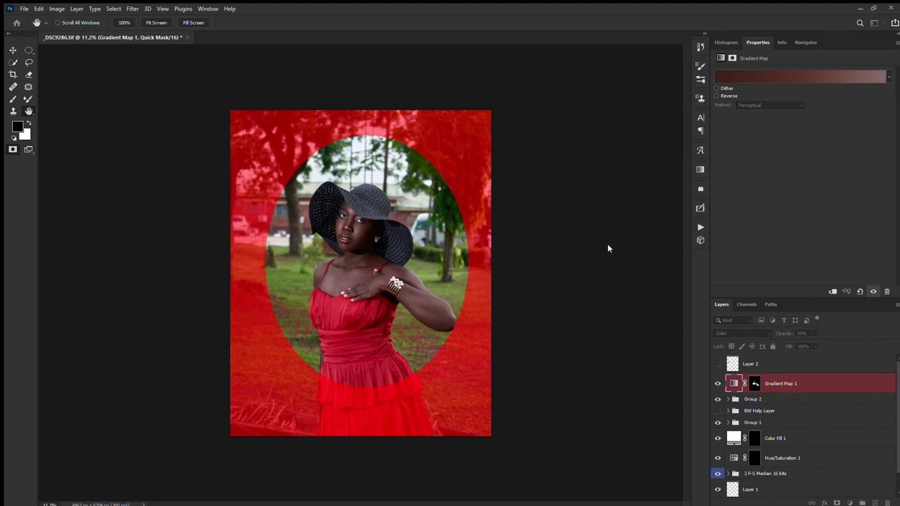
click(608, 246)
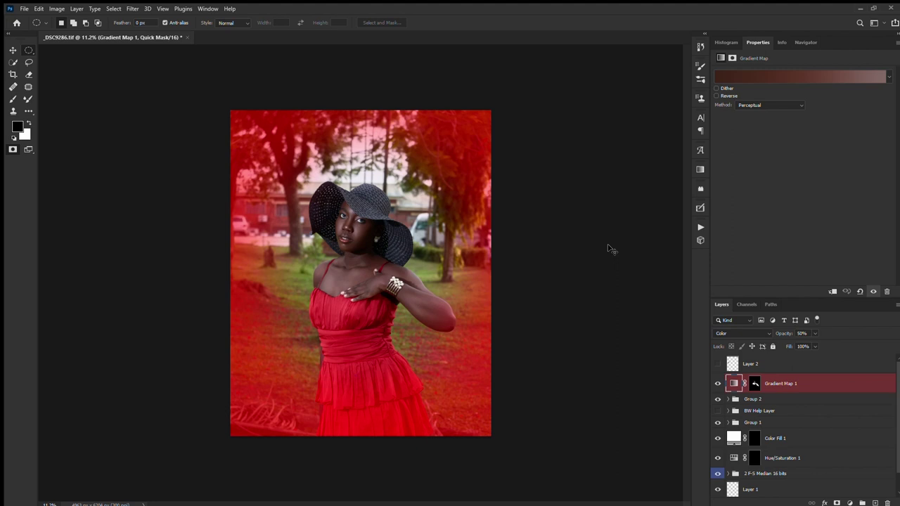
key(ctrl+i)
key(q)
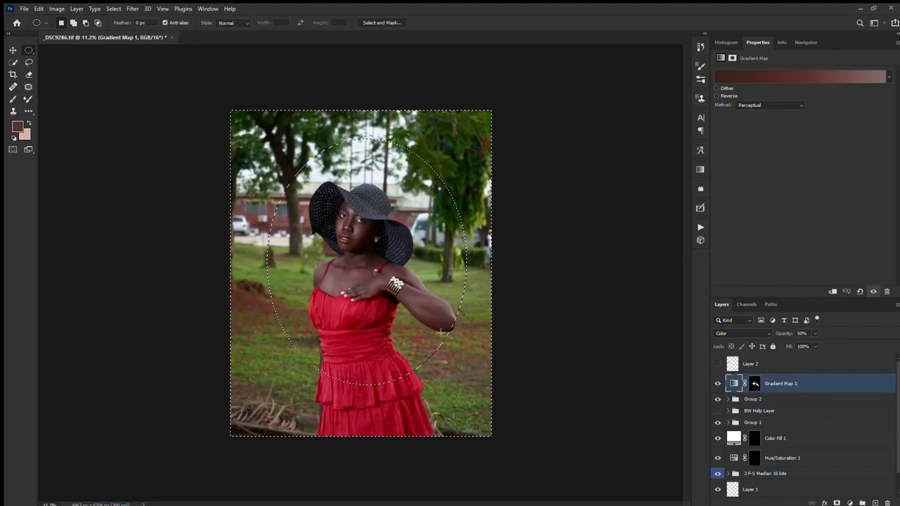
Step: Add a Curves adjustment layer from the selection and pull its midtones down to create a vignette around the woman
click(848, 502)
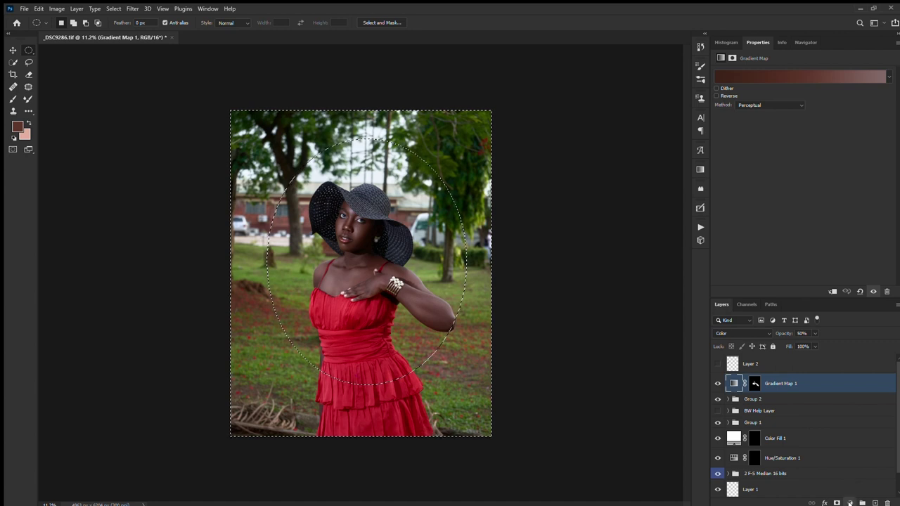
click(852, 388)
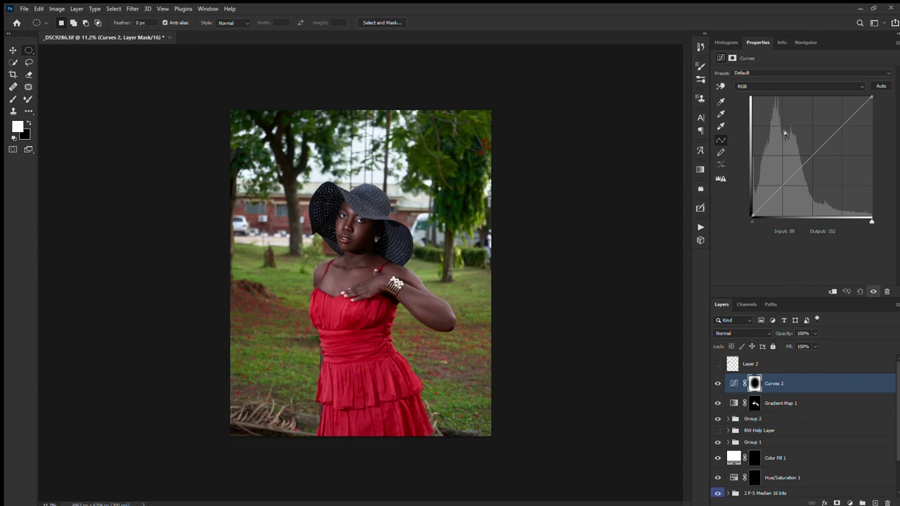
drag(813, 156, 820, 166)
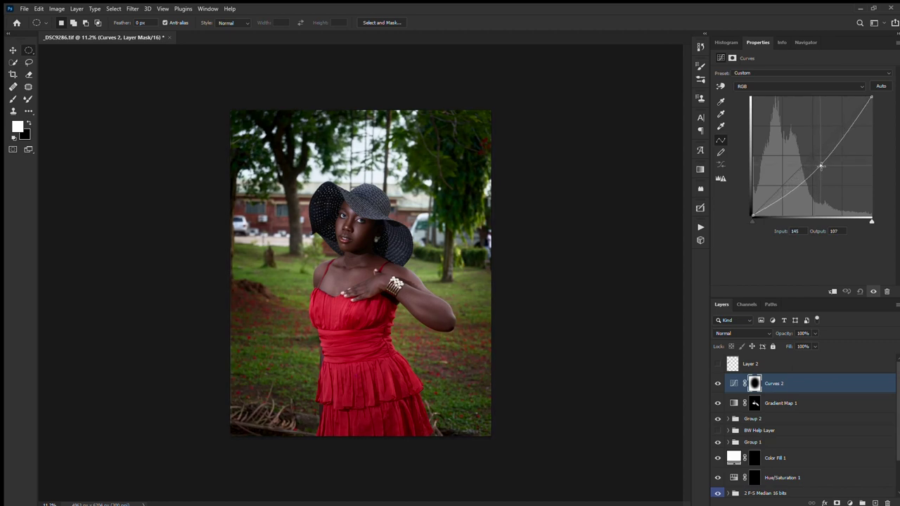
drag(821, 166, 820, 163)
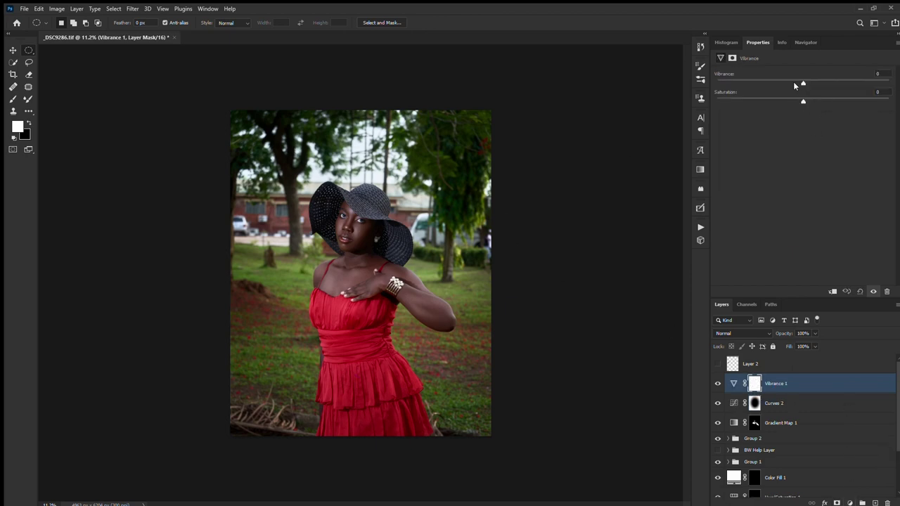
Step: Try different blend modes for the Vibrance 1 layer and adjust its vibrance and saturation
click(742, 334)
click(739, 449)
key(Down)
key(Down)
key(Down)
key(Down)
key(Down)
key(Down)
drag(803, 82, 795, 100)
drag(792, 103, 806, 104)
Step: Add two Color Balance adjustment layers above Vibrance 1 and select the lower one
key(ctrl+b)
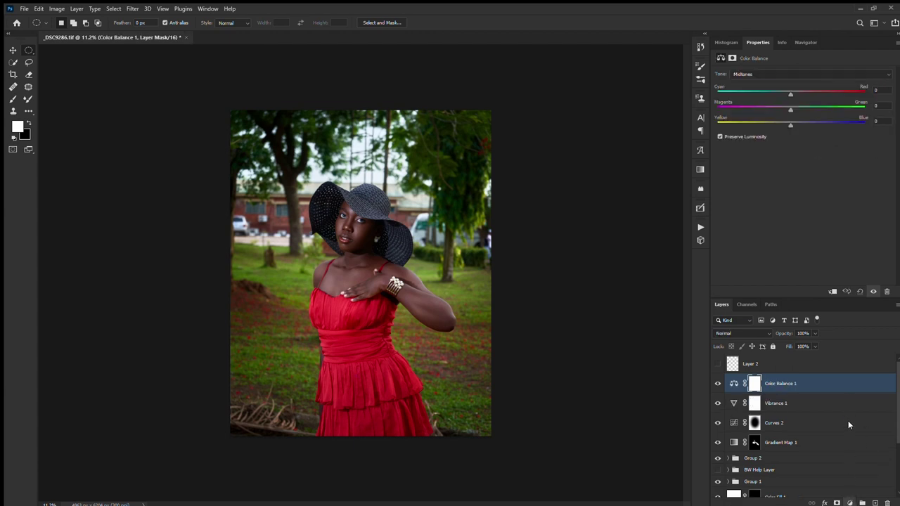
key(ctrl+b)
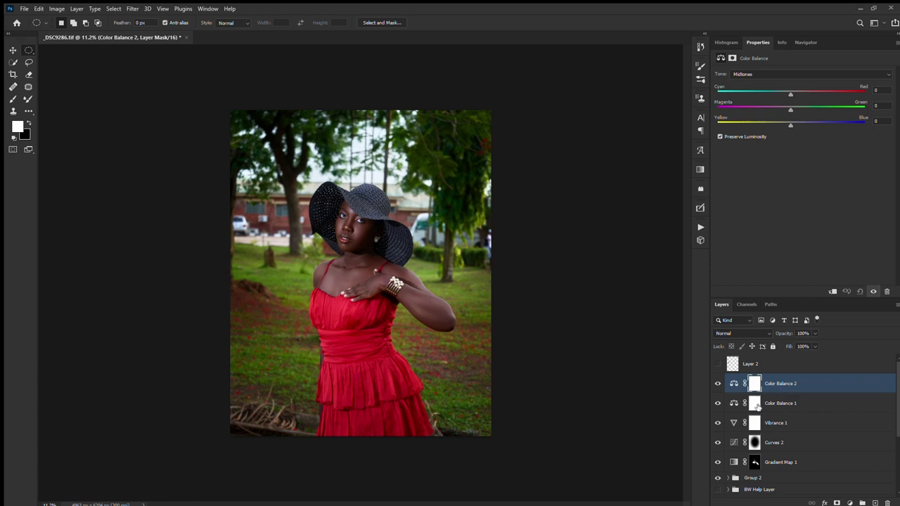
click(778, 406)
Step: Copy the darken layer's mask from Group 2 onto Color Balance 1 and the Curves 1 mask onto Color Balance 2
scroll(779, 436, down, 2)
scroll(781, 450, down, 1)
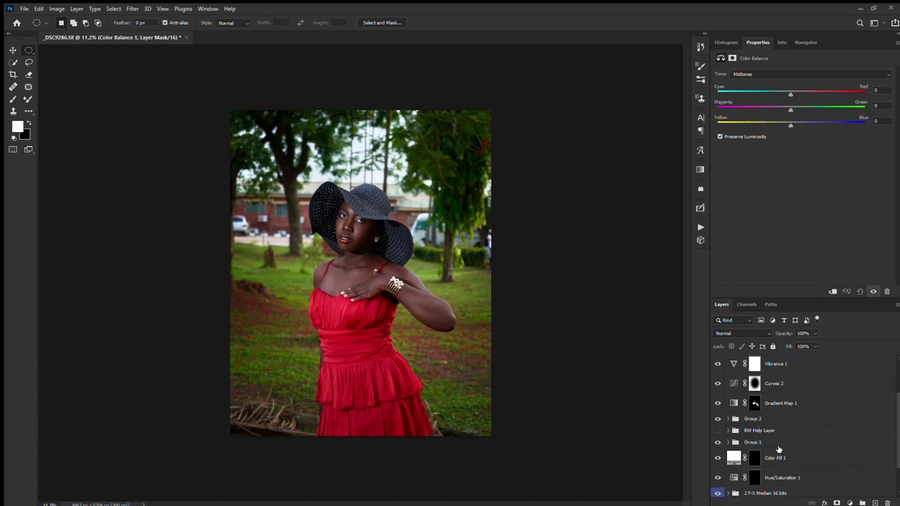
click(729, 420)
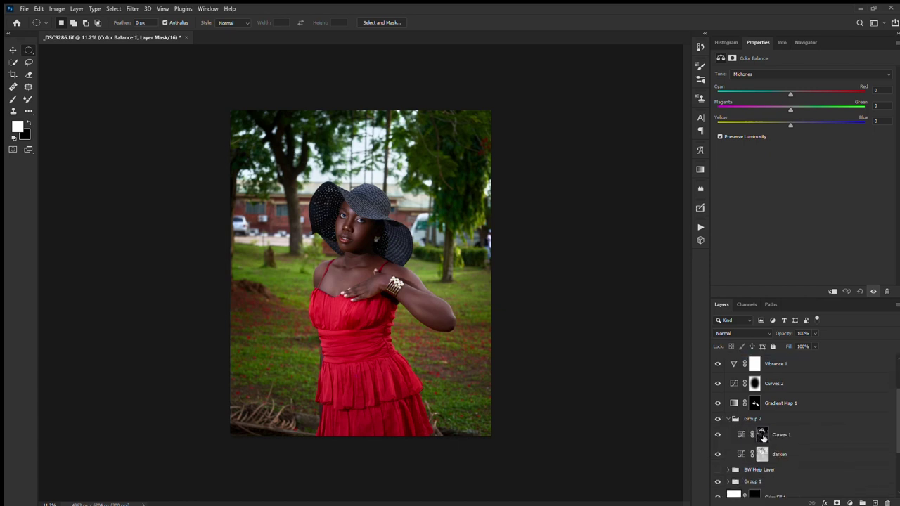
click(764, 455)
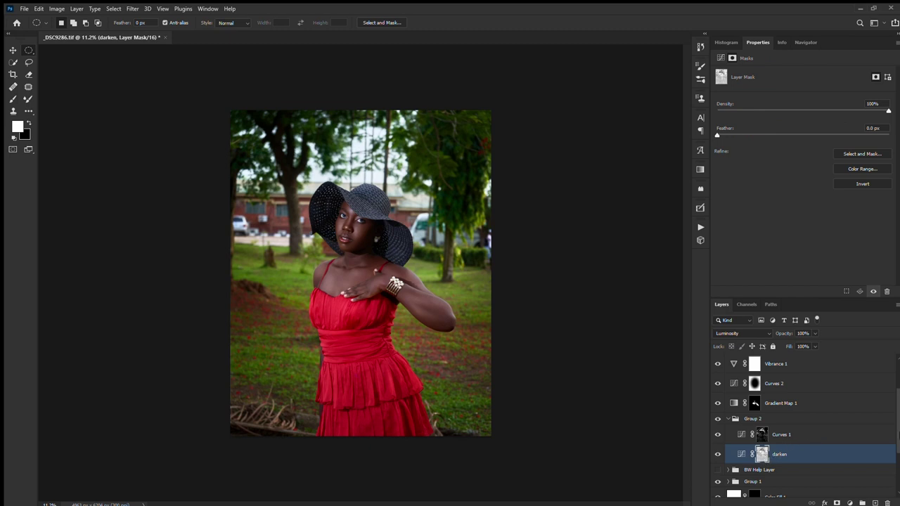
scroll(892, 430, up, 1)
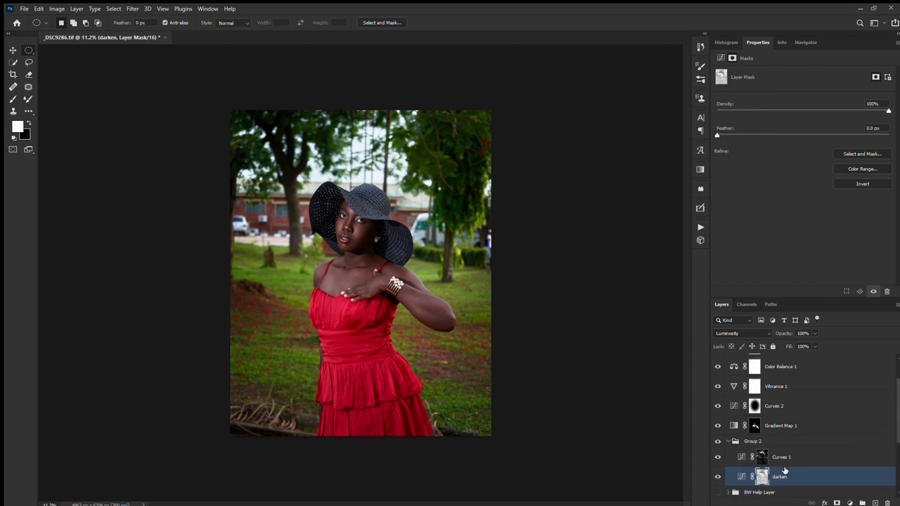
drag(897, 417, 898, 411)
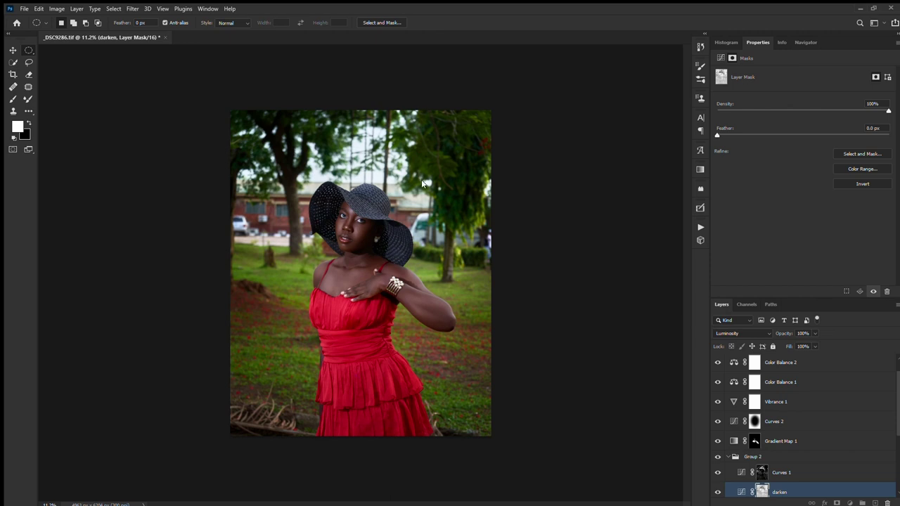
scroll(745, 450, down, 1)
click(762, 467)
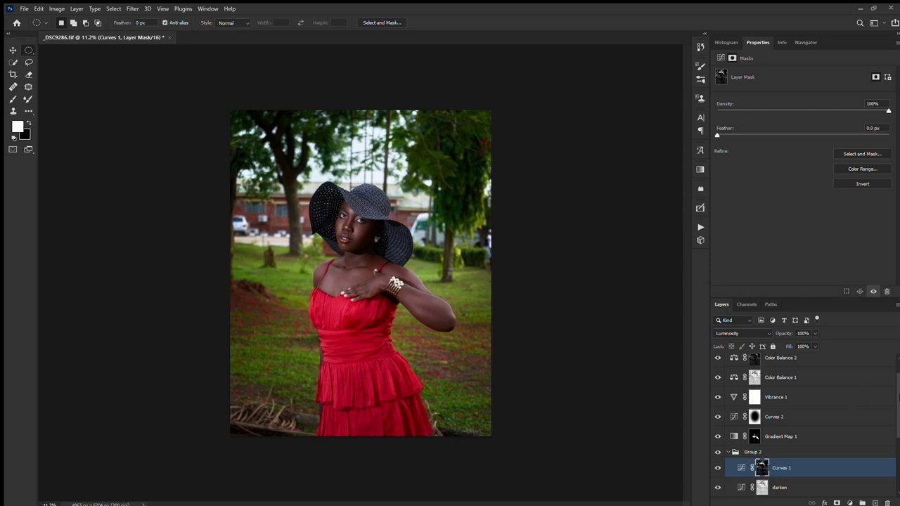
drag(898, 391, 898, 374)
Step: Set Color Balance 1's shadows to -18 cyan–red, -18 magenta–green and -8 yellow–blue, and open the Color Balance 2 settings
click(734, 404)
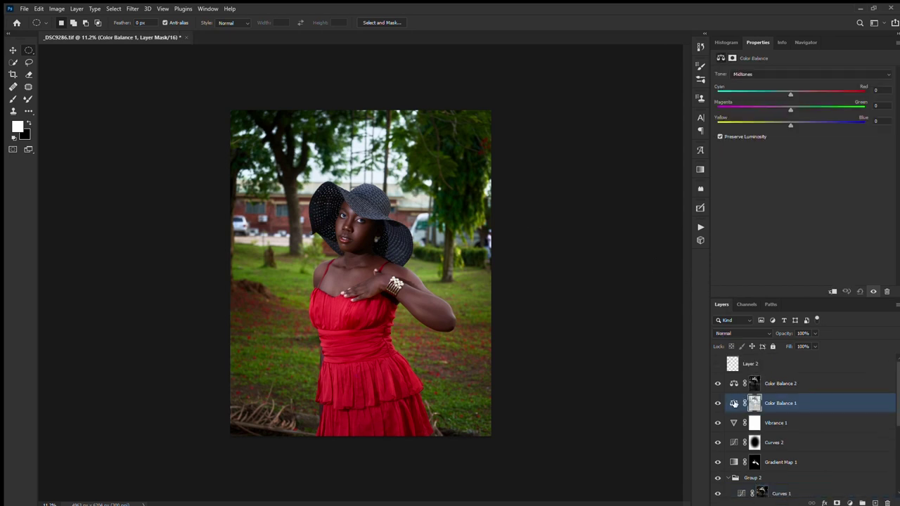
click(743, 73)
key(Up)
click(789, 123)
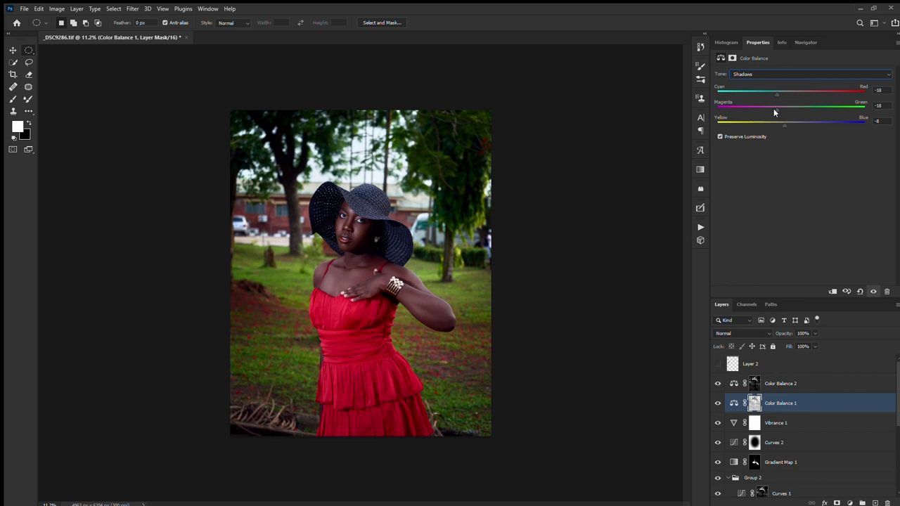
click(755, 384)
click(734, 384)
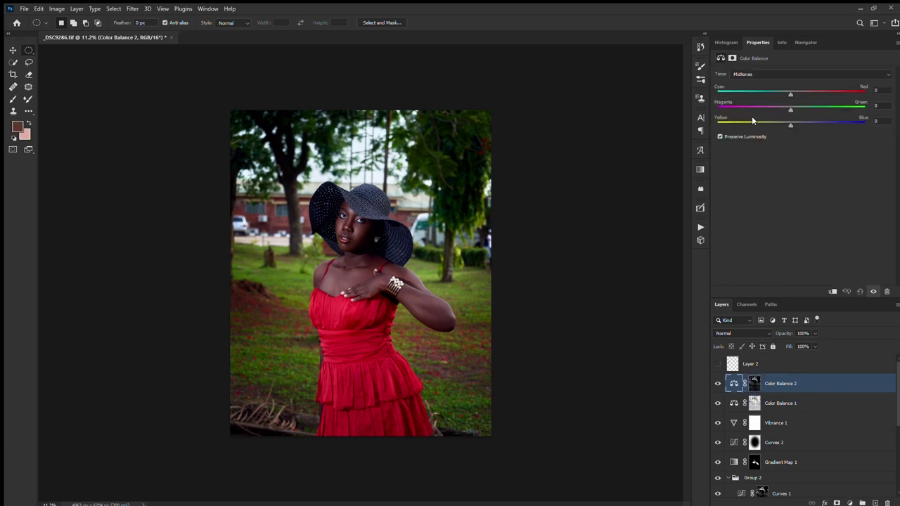
drag(790, 94, 793, 126)
text(0)
double_click(879, 105)
text(0)
double_click(884, 90)
text(0)
Step: Set the highlights of Color Balance 2 to +13 red, +13 green and +11 blue
click(737, 74)
click(742, 91)
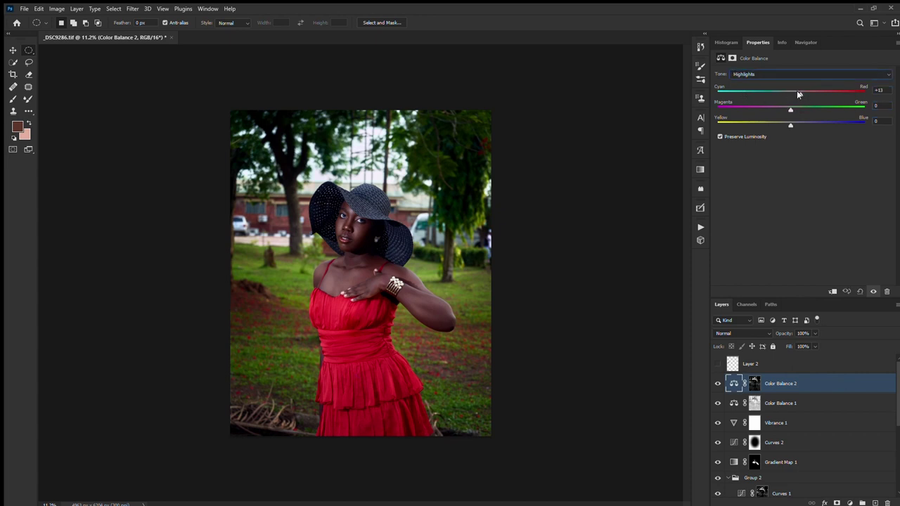
drag(791, 110, 797, 126)
Step: Compare the photo with and without the Color Balance layers and change the blend mode of both layers to Color
click(718, 383)
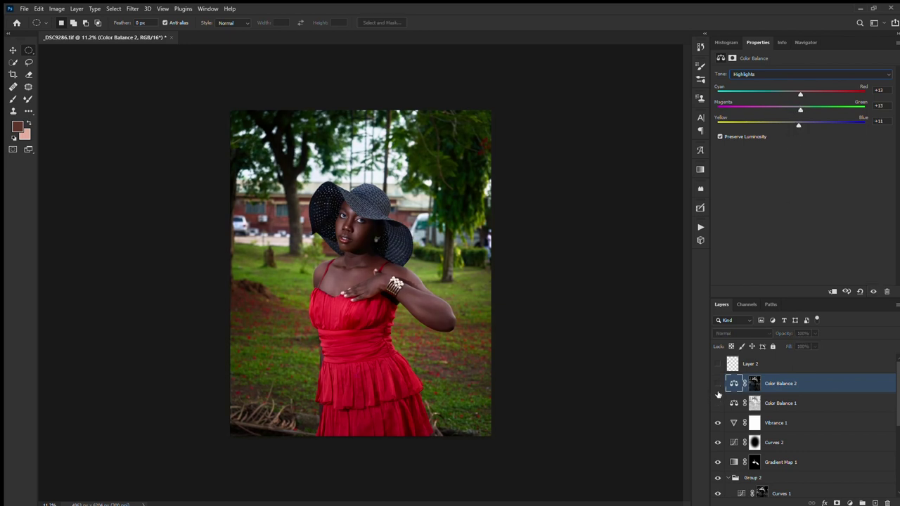
click(718, 383)
click(718, 403)
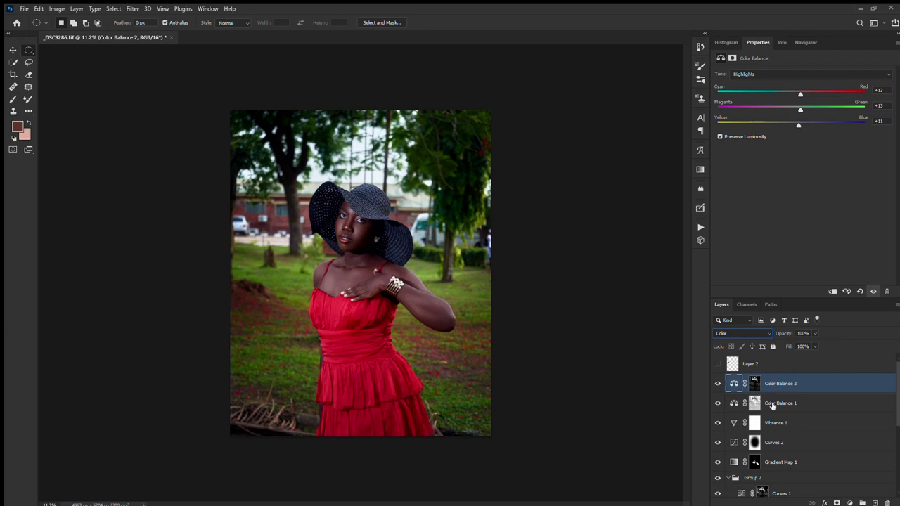
click(773, 405)
click(733, 332)
click(732, 492)
Step: Toggle the two Color Balance layers to check their effect and move Vibrance 1 above them
click(735, 384)
click(735, 400)
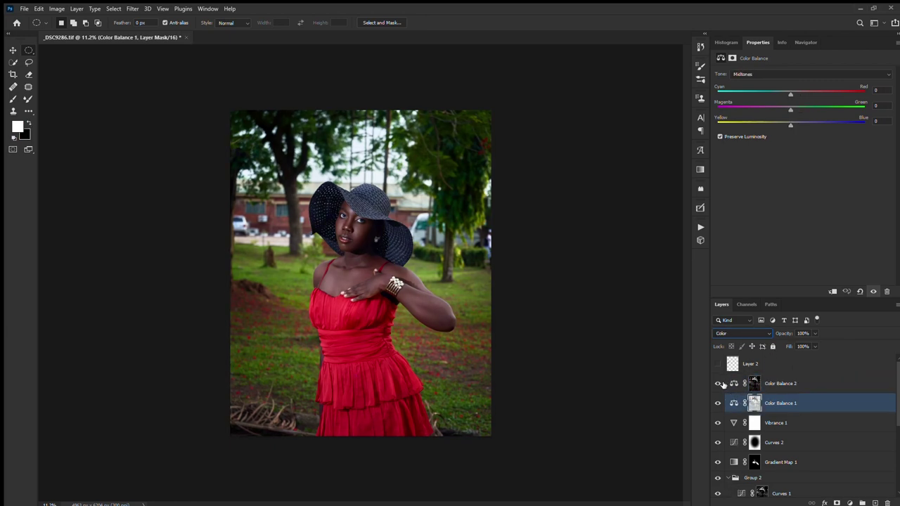
click(718, 384)
click(718, 403)
click(718, 384)
click(718, 403)
click(718, 384)
drag(788, 424, 795, 384)
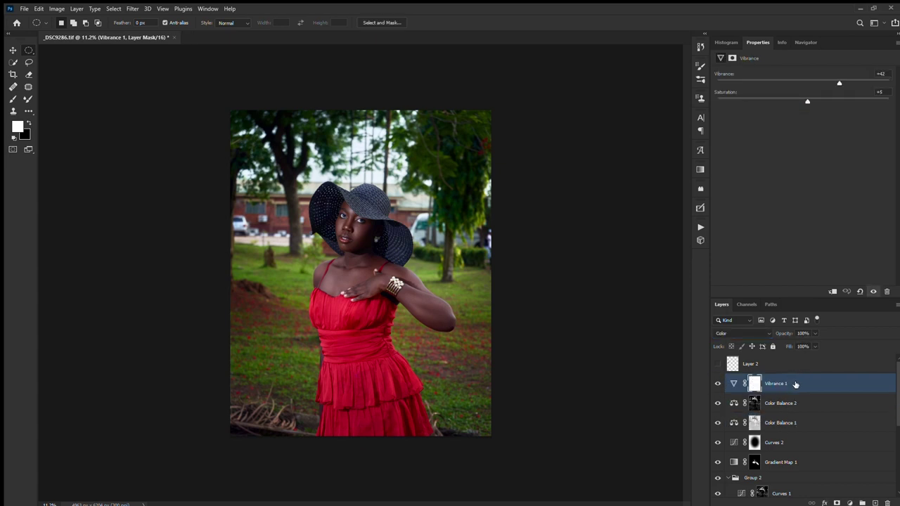
Step: Strengthen the highlights of Color Balance 2 to +47 red and +32 green
click(749, 405)
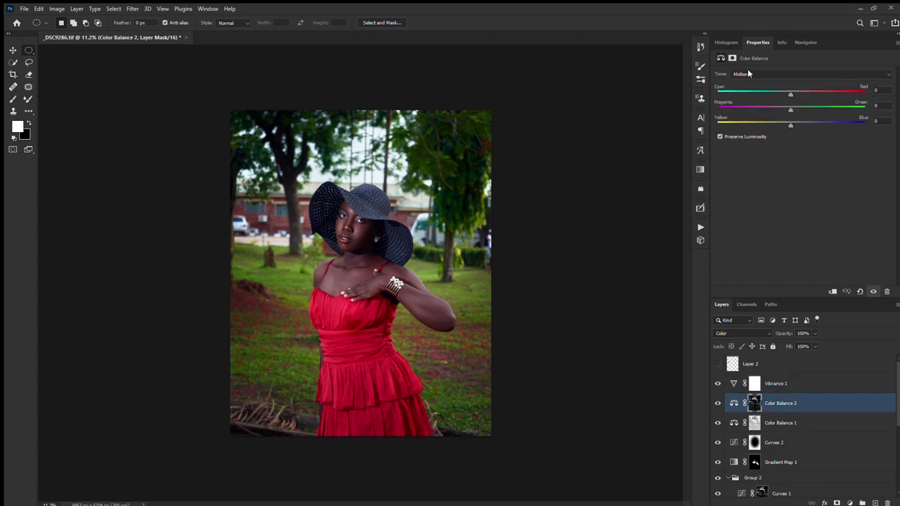
key(Down)
drag(817, 97, 825, 95)
drag(800, 110, 810, 107)
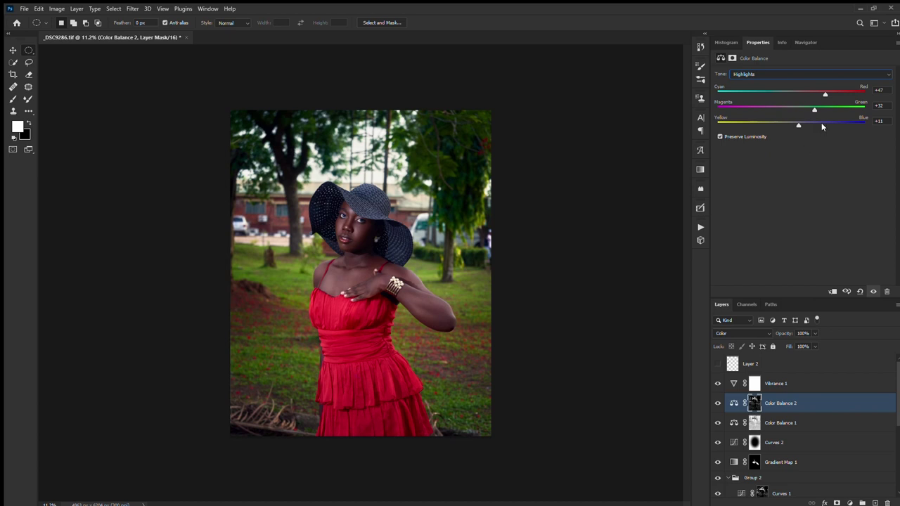
Step: Set the shadows of Color Balance 1 to -24 cyan–red, -29 magenta–green and -17 yellow–blue
click(740, 423)
click(748, 79)
drag(773, 93, 768, 102)
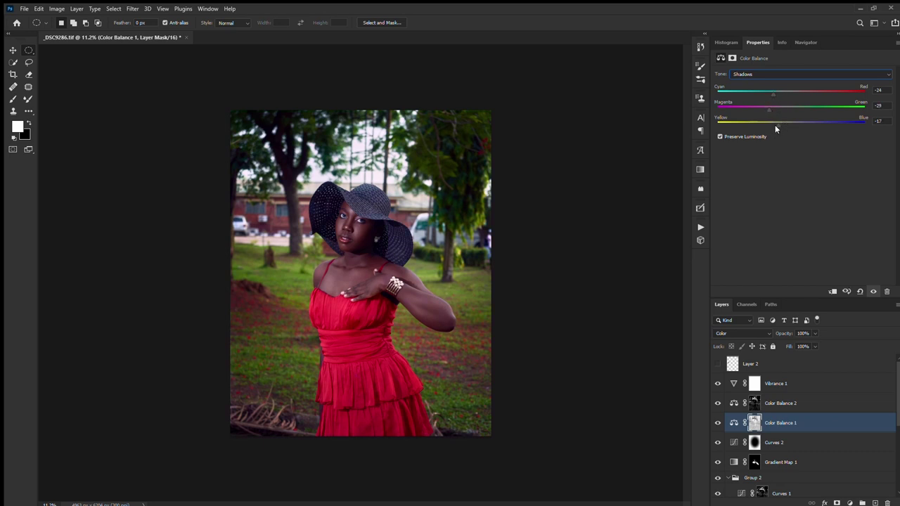
Step: Group the Color Balance 1 and Color Balance 2 layers
shift+click(781, 405)
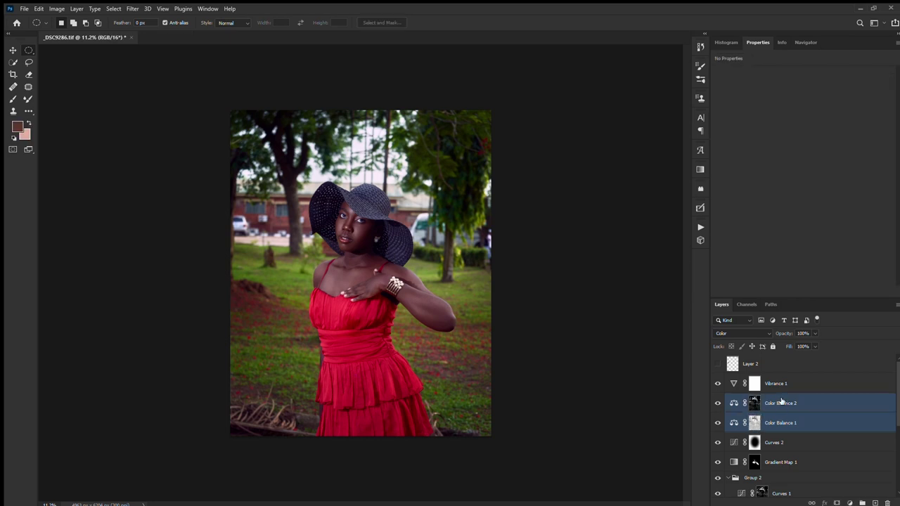
key(ctrl+g)
Step: Toggle the visibility of the Color Balance group to compare the photo with and without the color grading
click(718, 399)
click(718, 400)
click(718, 400)
click(718, 399)
click(718, 399)
click(718, 399)
click(718, 400)
click(718, 399)
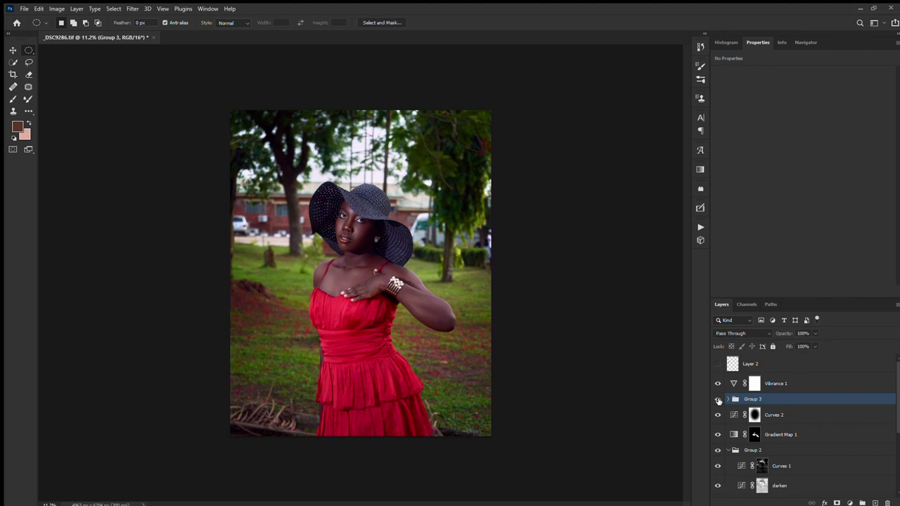